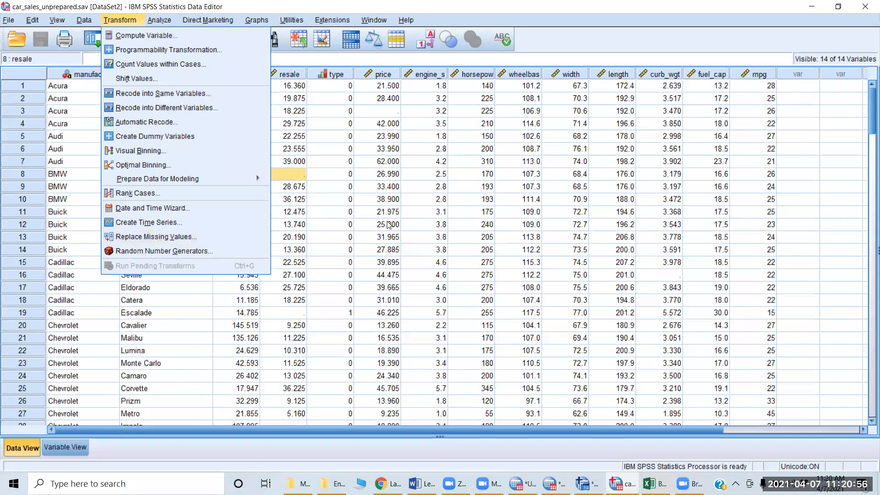
- Split the data file by Manufacturer using the compare-groups option, with the file sorted by the grouping variable
{"action": "left_click", "coordinate": [340, 214]}
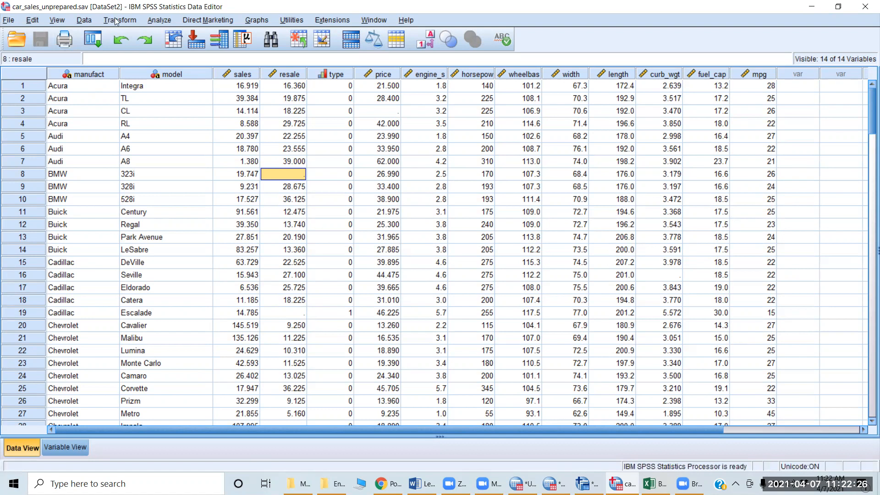
{"action": "left_click", "coordinate": [83, 20]}
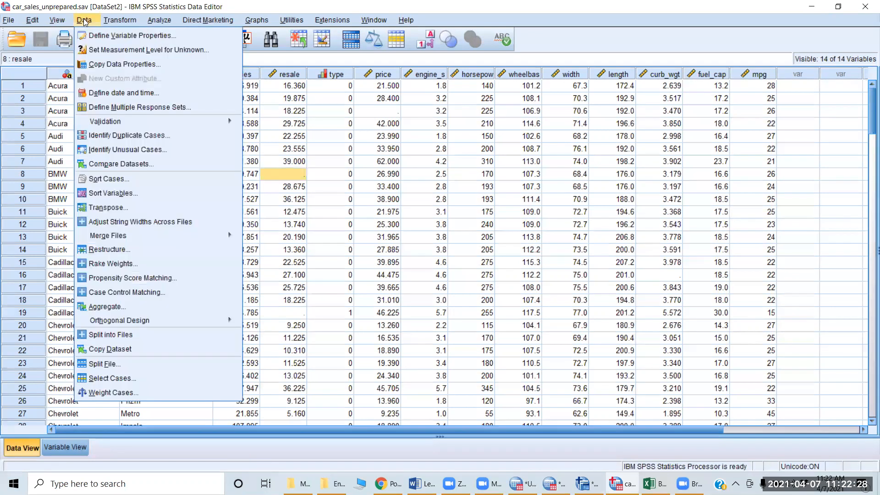
{"action": "left_click", "coordinate": [106, 364]}
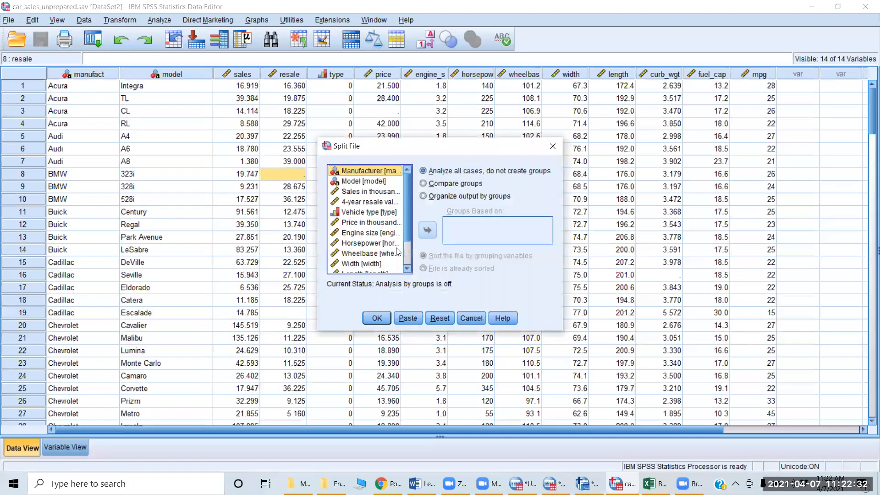
{"action": "left_click", "coordinate": [452, 184]}
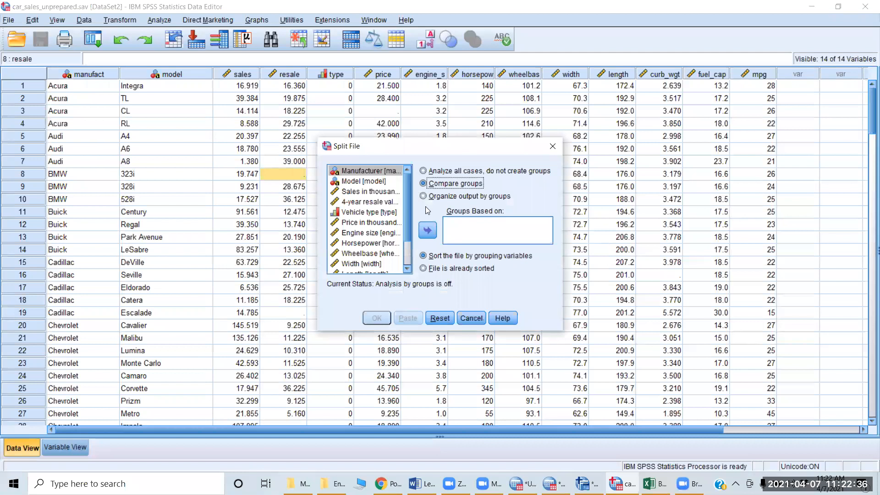
{"action": "left_click", "coordinate": [364, 175]}
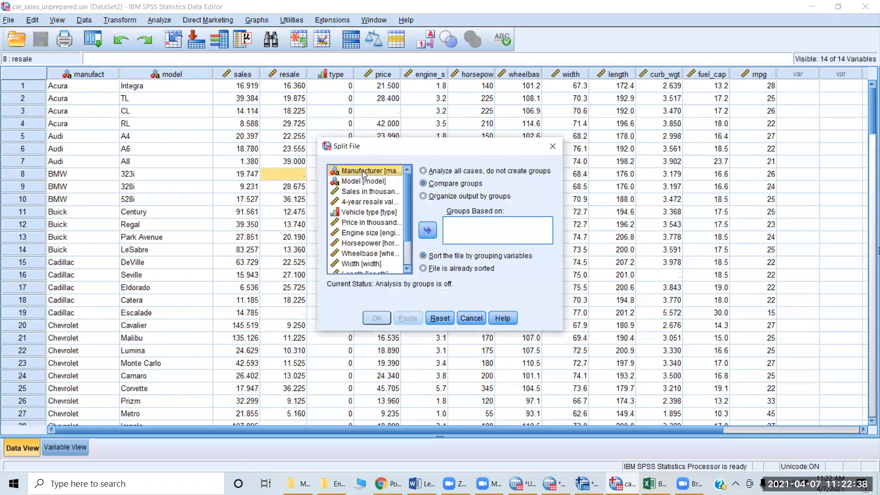
{"action": "left_click", "coordinate": [427, 231]}
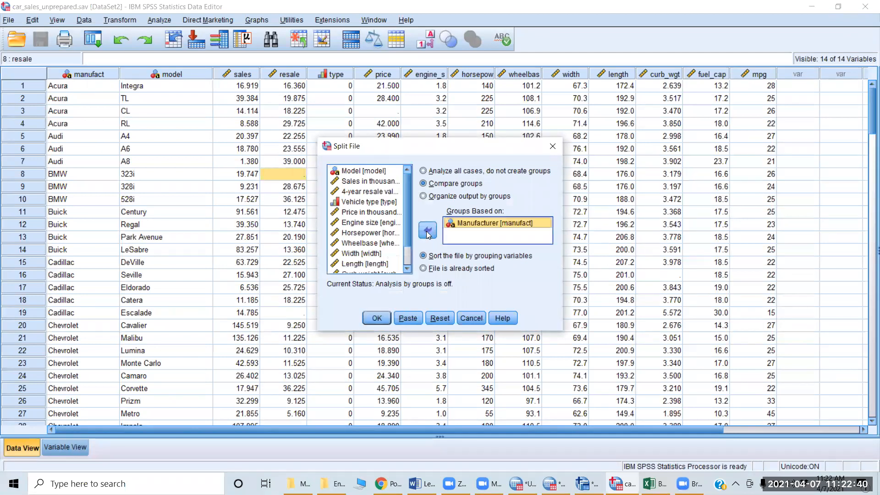
{"action": "left_click", "coordinate": [377, 319]}
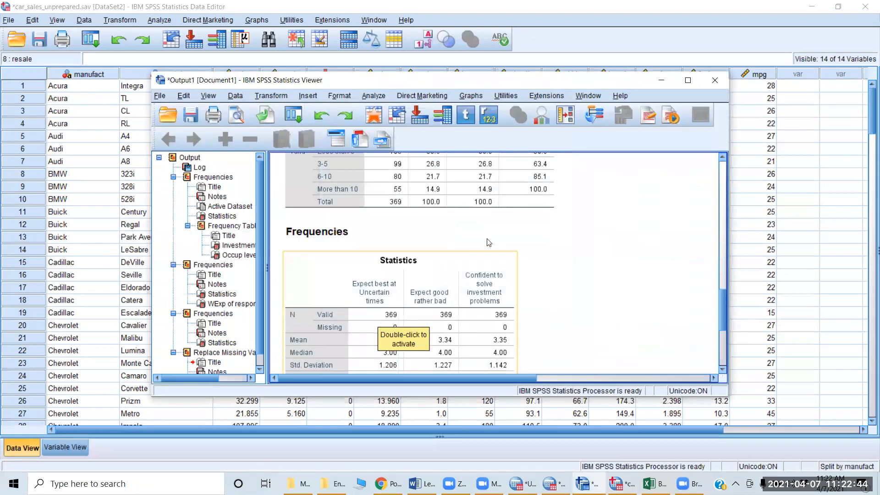
{"action": "left_click", "coordinate": [666, 82]}
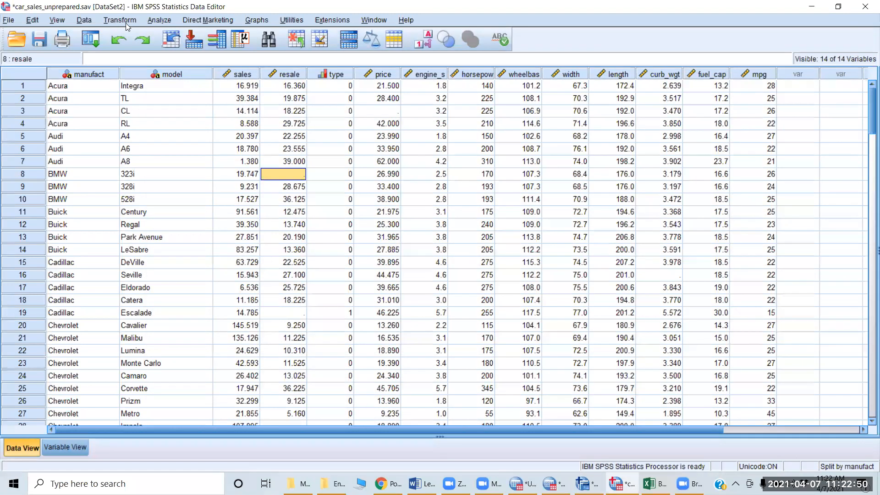
- Set up a Descriptives analysis and display the available variables by name instead of by label
{"action": "left_click", "coordinate": [155, 22]}
{"action": "mouse_move", "coordinate": [186, 48]}
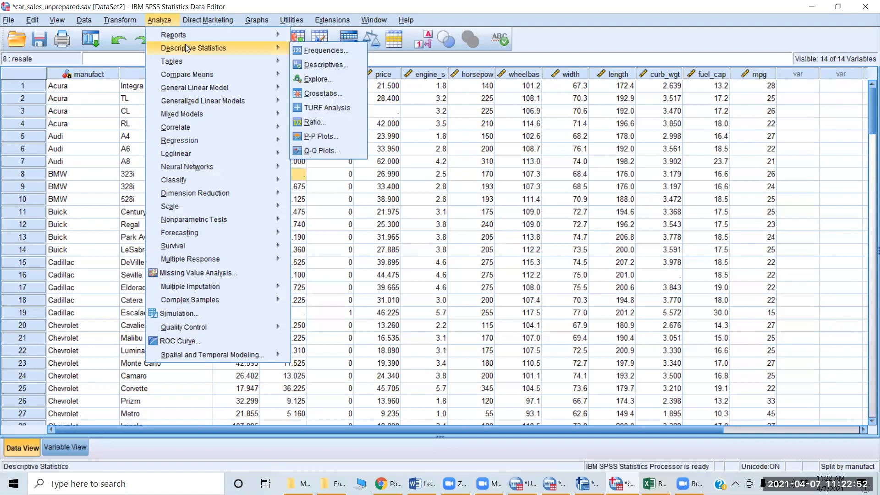
{"action": "left_click", "coordinate": [327, 64]}
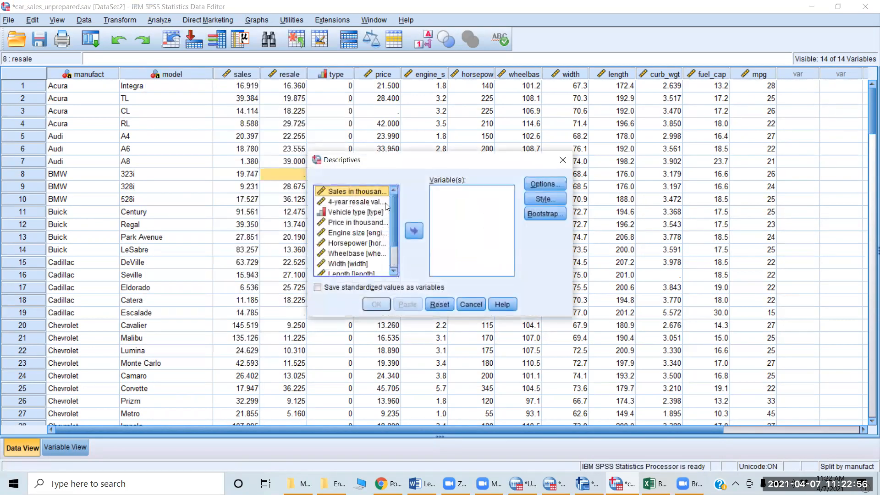
{"action": "left_click", "coordinate": [343, 201]}
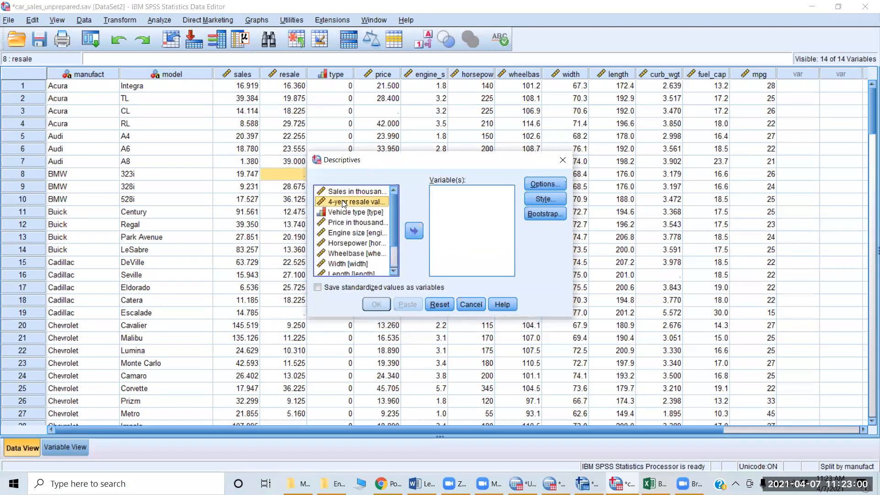
{"action": "right_click", "coordinate": [341, 201]}
{"action": "left_click", "coordinate": [353, 216]}
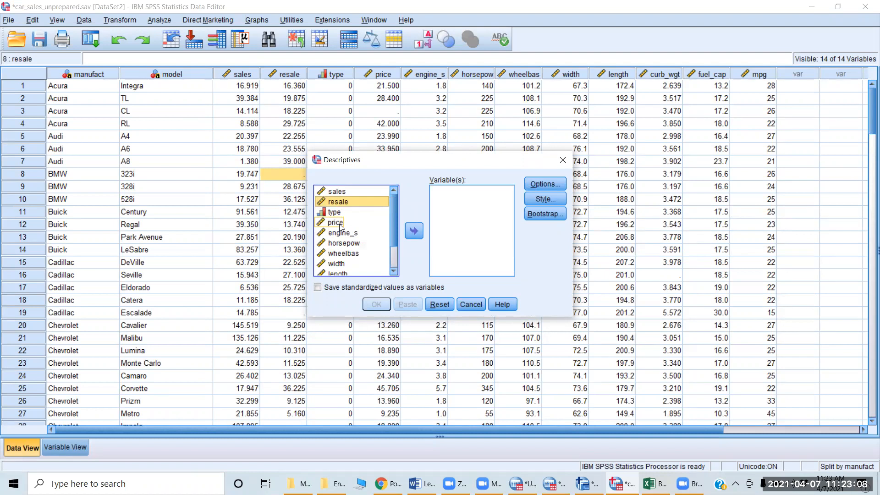
{"action": "right_click", "coordinate": [340, 225]}
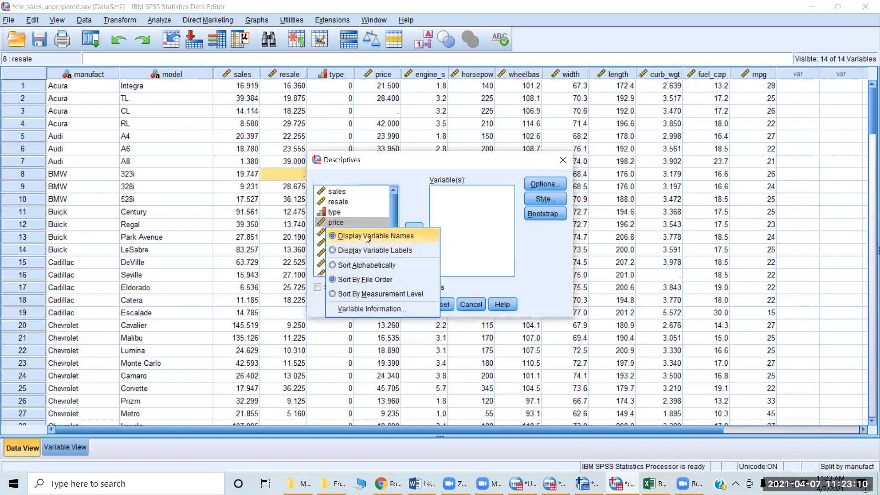
{"action": "left_click", "coordinate": [372, 250]}
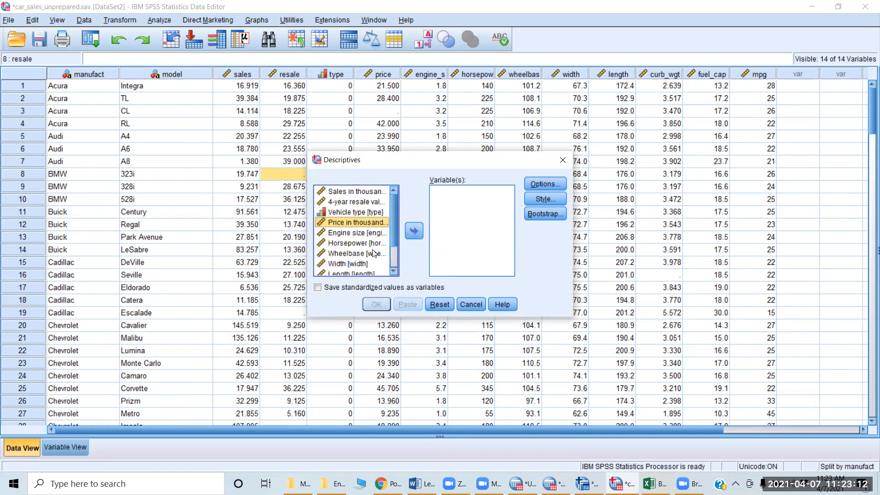
{"action": "right_click", "coordinate": [359, 202]}
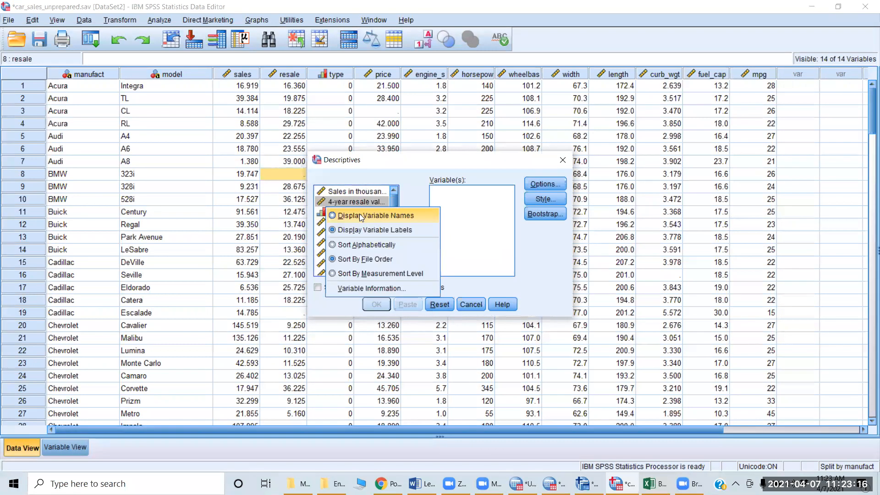
{"action": "left_click", "coordinate": [361, 216]}
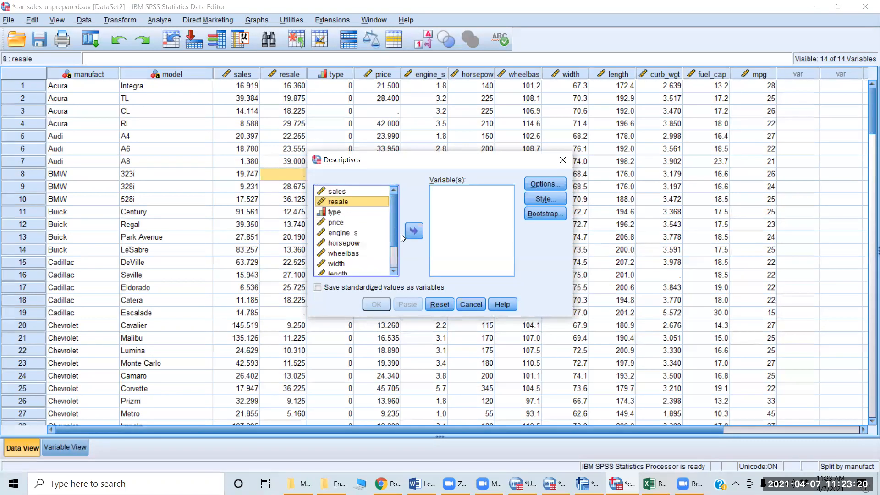
- Run Descriptives on resale with only the mean and standard deviation, excluding the minimum and maximum
{"action": "left_click", "coordinate": [414, 233]}
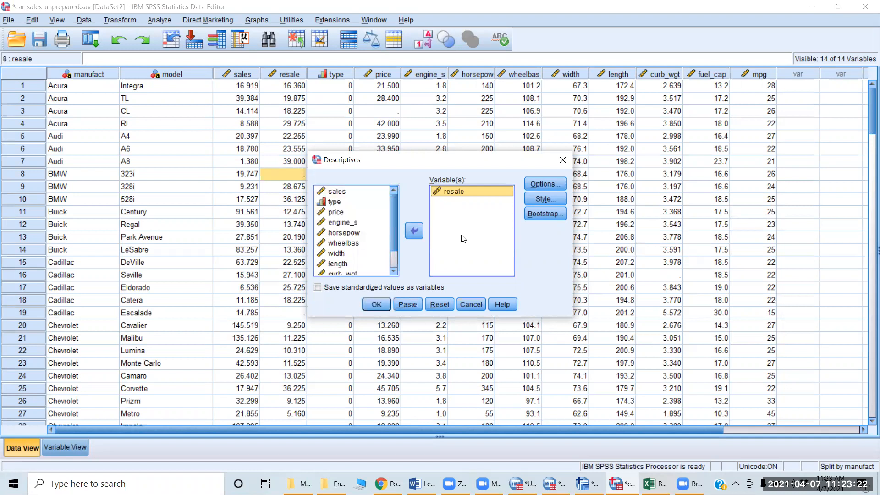
{"action": "left_click", "coordinate": [544, 185]}
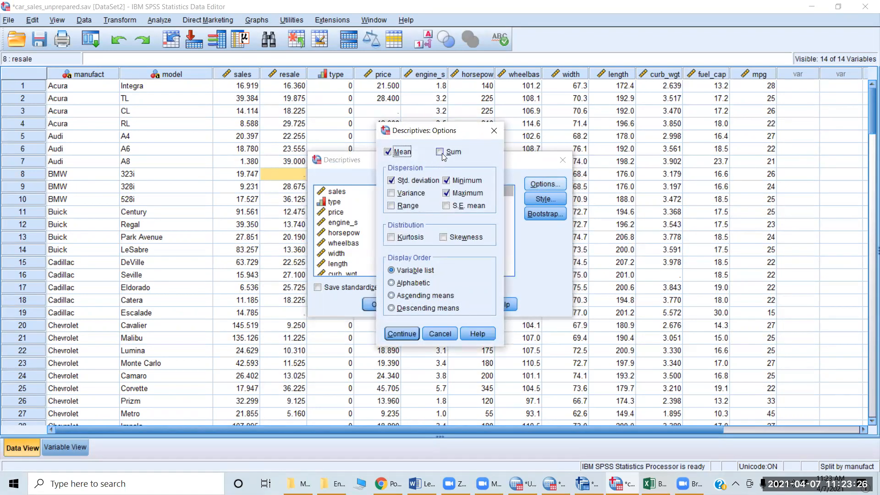
{"action": "left_click", "coordinate": [446, 180]}
{"action": "left_click", "coordinate": [447, 193]}
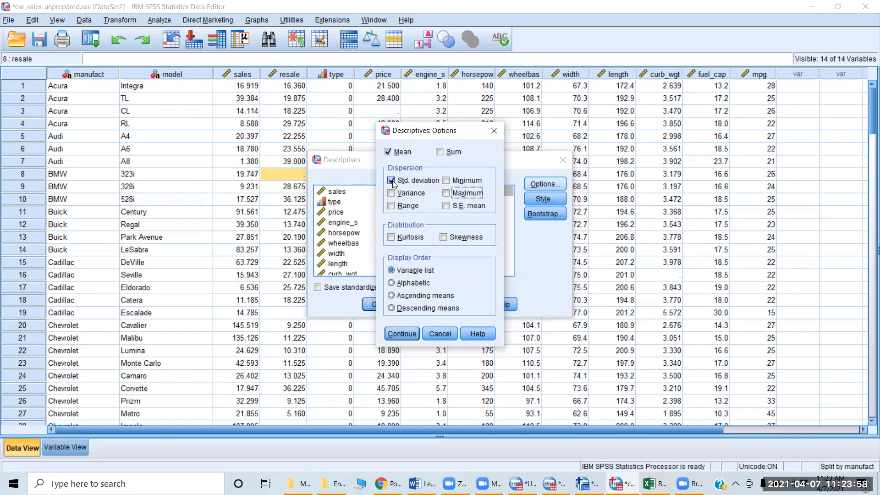
{"action": "left_click", "coordinate": [395, 334]}
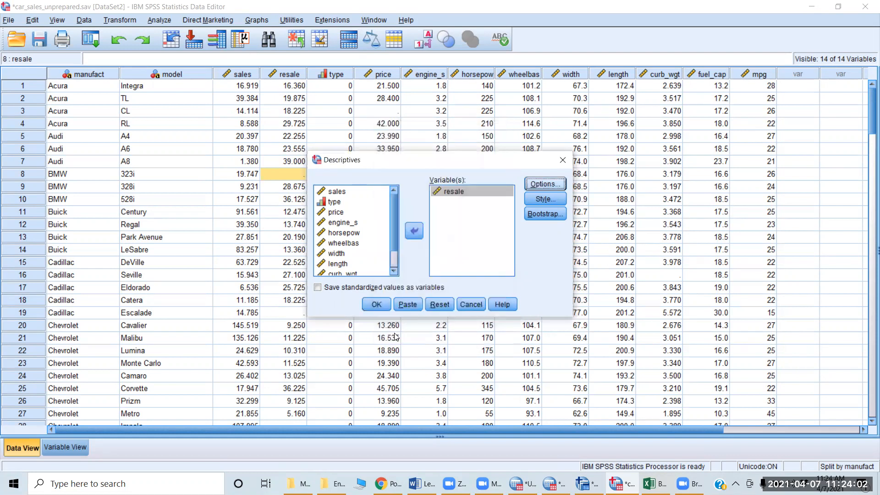
{"action": "left_click", "coordinate": [375, 305]}
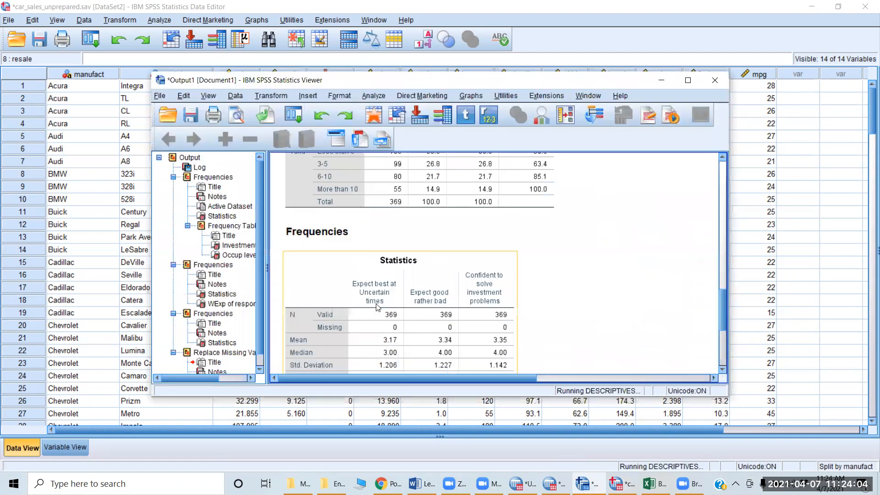
- Maximize the output viewer and examine the mean and standard deviation of the 4-year resale value for each manufacturer
{"action": "left_click", "coordinate": [698, 79]}
{"action": "scroll", "coordinate": [501, 220], "scroll_direction": "down", "scroll_amount": 3}
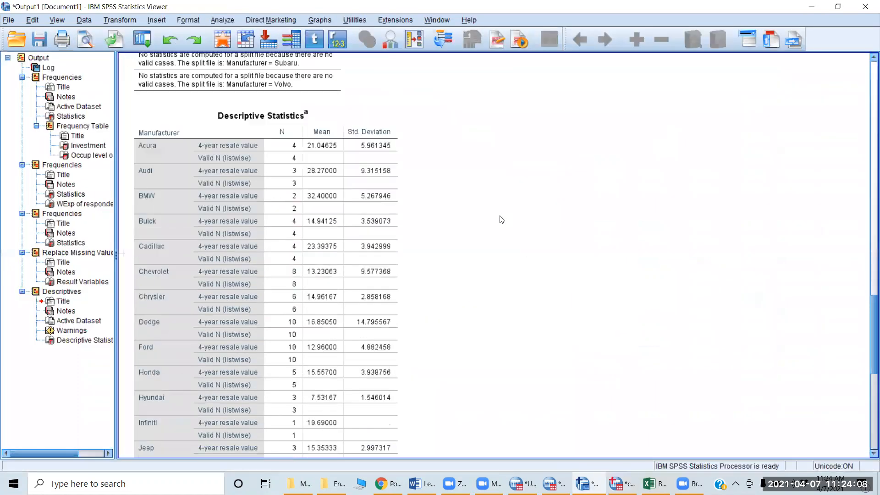
{"action": "scroll", "coordinate": [501, 219], "scroll_direction": "down", "scroll_amount": 2}
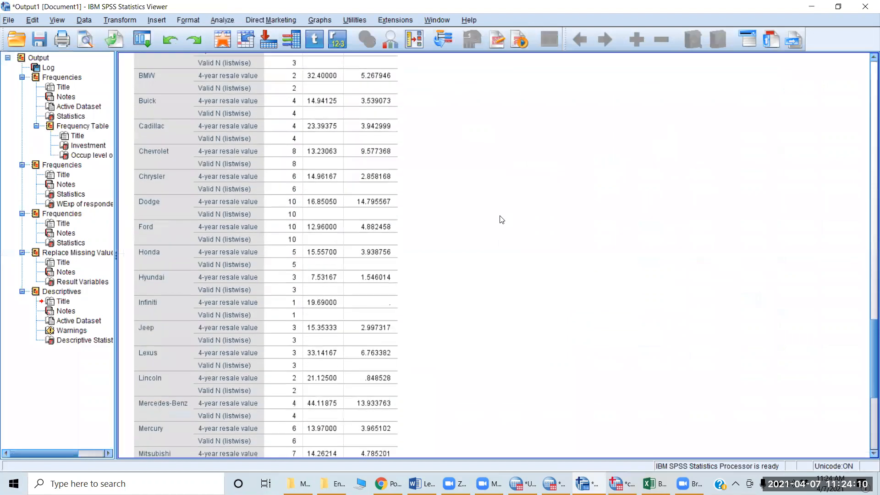
{"action": "scroll", "coordinate": [502, 219], "scroll_direction": "down", "scroll_amount": 5}
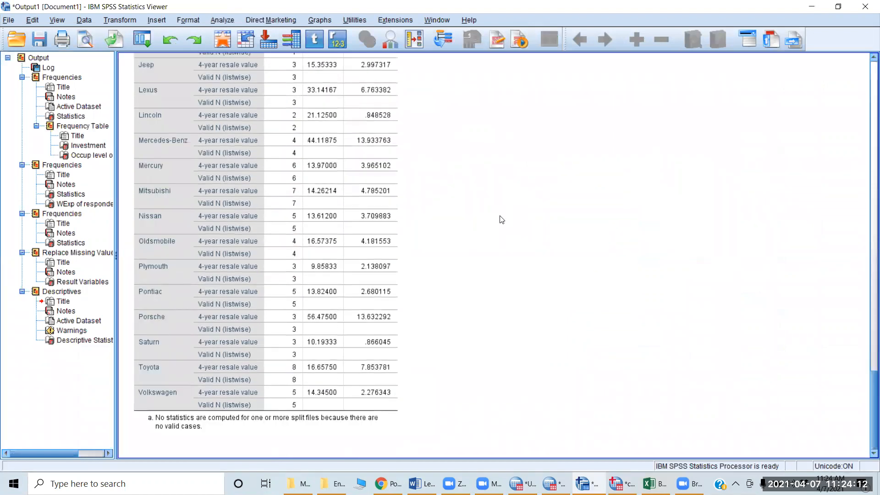
{"action": "scroll", "coordinate": [501, 220], "scroll_direction": "up", "scroll_amount": 3}
{"action": "scroll", "coordinate": [502, 220], "scroll_direction": "up", "scroll_amount": 9}
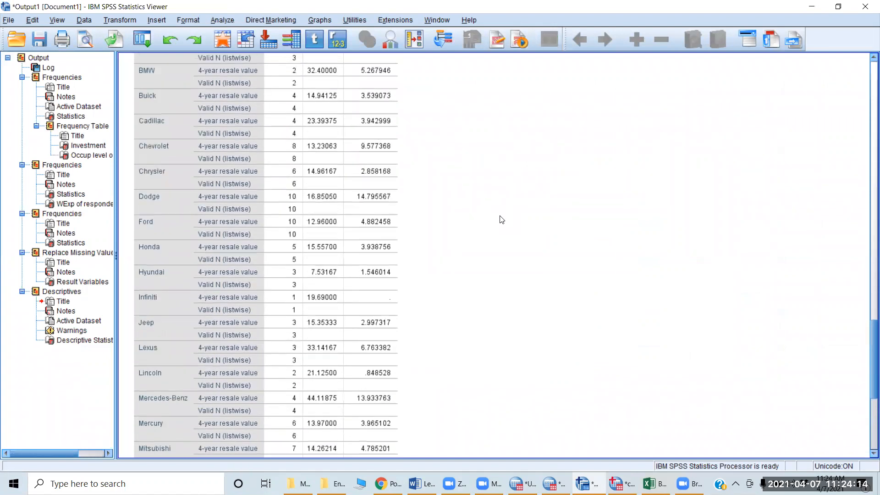
{"action": "scroll", "coordinate": [501, 219], "scroll_direction": "down", "scroll_amount": 3}
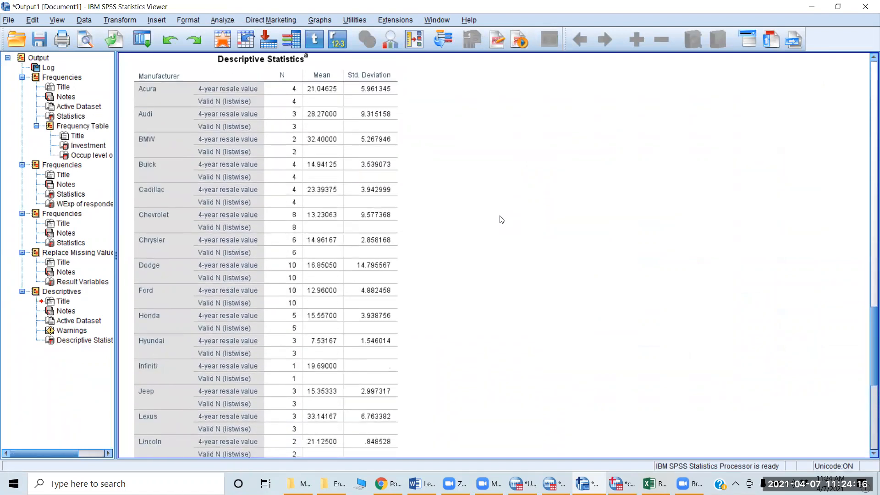
{"action": "scroll", "coordinate": [502, 219], "scroll_direction": "down", "scroll_amount": 5}
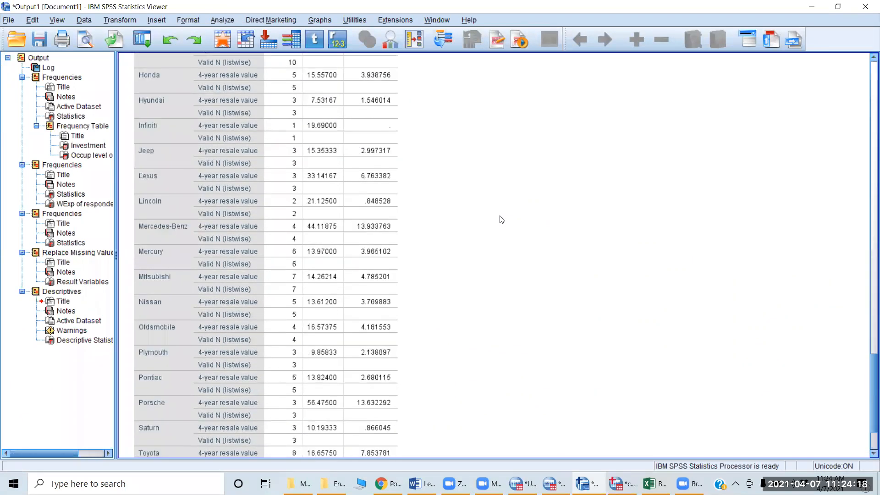
{"action": "scroll", "coordinate": [502, 220], "scroll_direction": "up", "scroll_amount": 5}
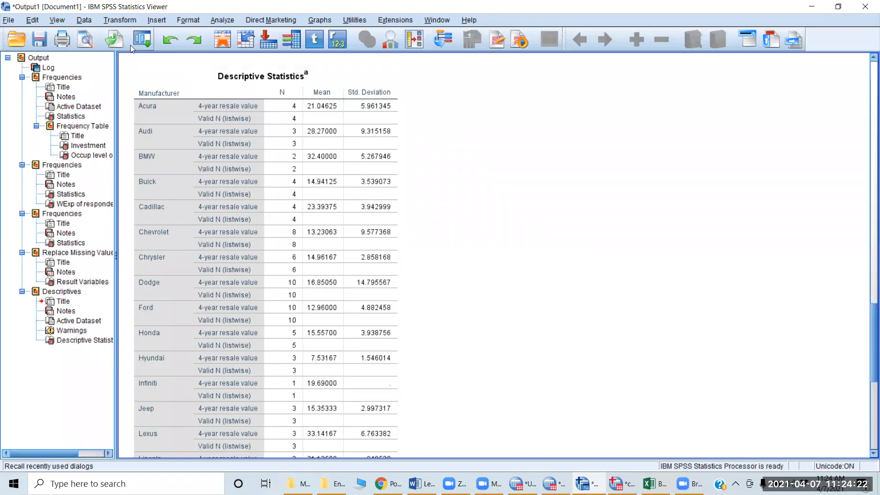
- Run Frequencies on resale with variable names displayed and no additional statistics, and review the valid and missing counts per manufacturer
{"action": "left_click", "coordinate": [220, 21]}
{"action": "mouse_move", "coordinate": [275, 48]}
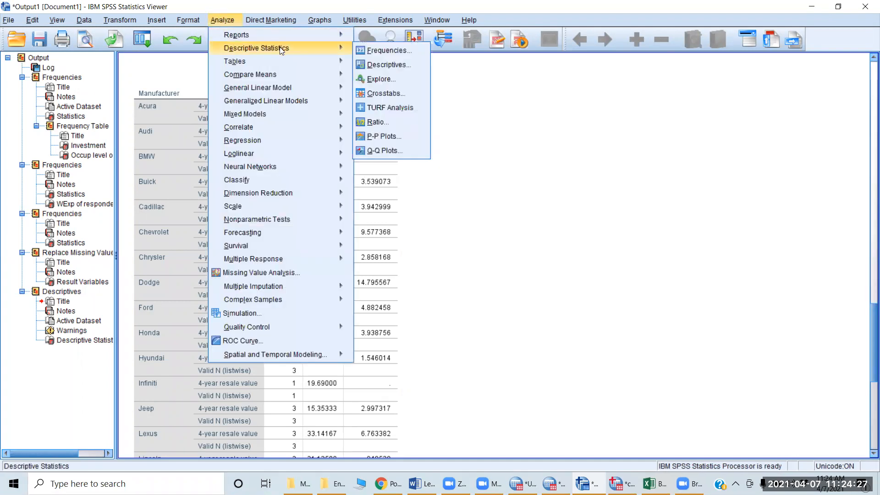
{"action": "left_click", "coordinate": [406, 49]}
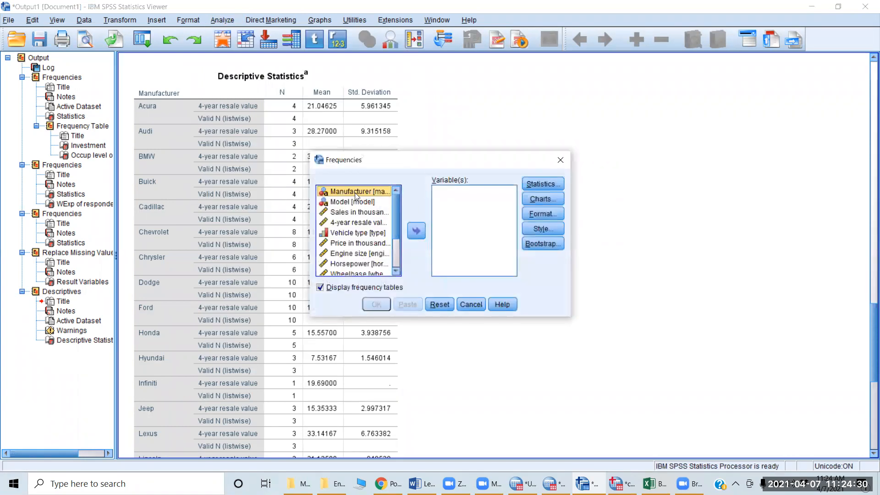
{"action": "right_click", "coordinate": [354, 222]}
{"action": "left_click", "coordinate": [362, 232]}
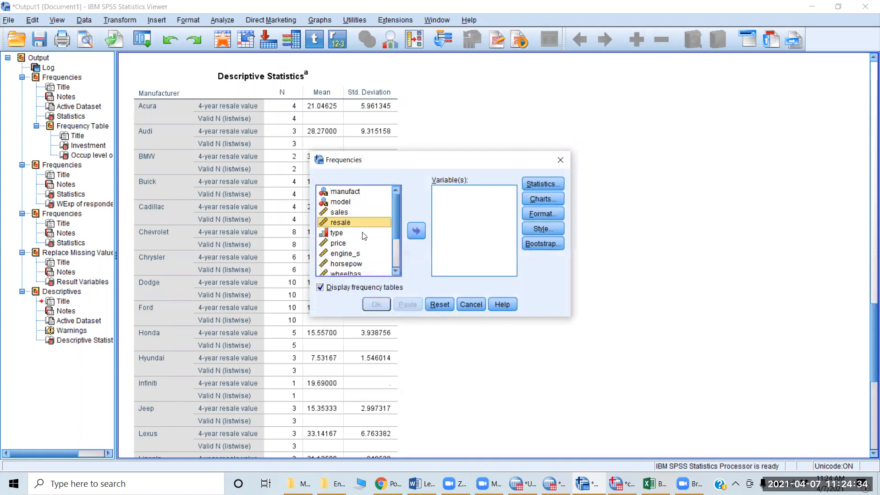
{"action": "left_click", "coordinate": [417, 232]}
{"action": "left_click", "coordinate": [539, 184]}
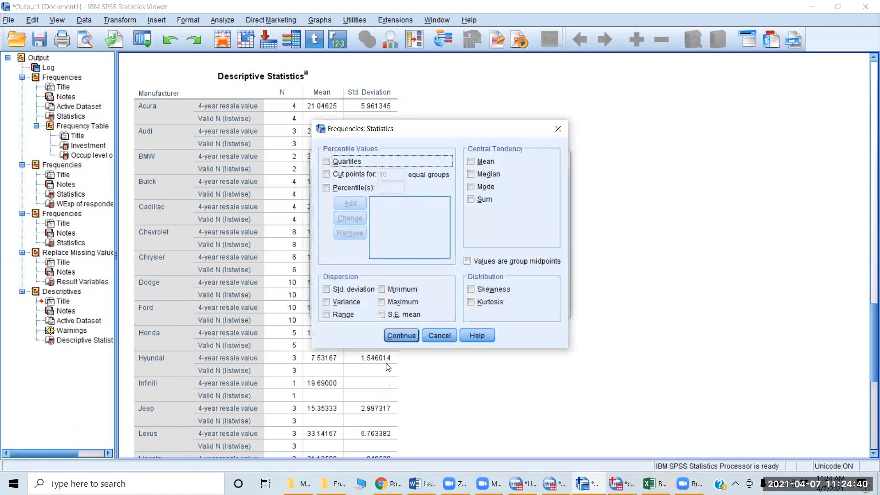
{"action": "left_click", "coordinate": [396, 333]}
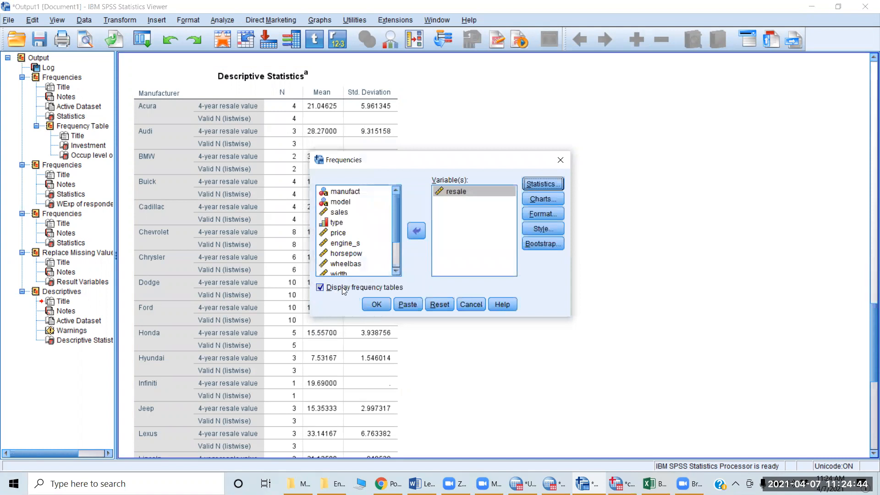
{"action": "left_click", "coordinate": [377, 306]}
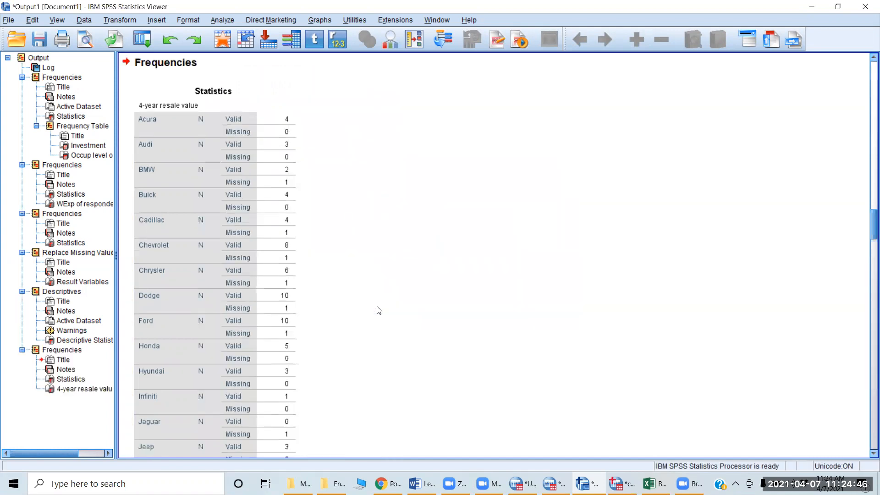
{"action": "scroll", "coordinate": [425, 265], "scroll_direction": "down", "scroll_amount": 2}
{"action": "scroll", "coordinate": [426, 265], "scroll_direction": "up", "scroll_amount": 1}
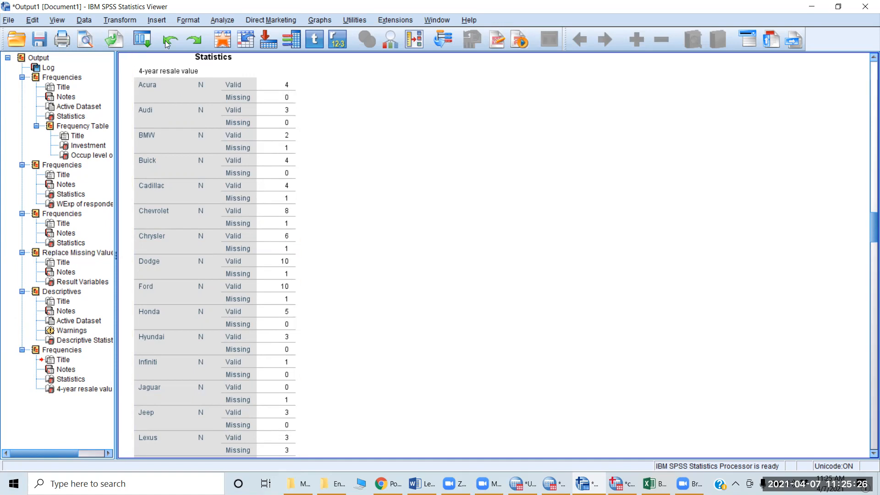
{"action": "left_click", "coordinate": [116, 21]}
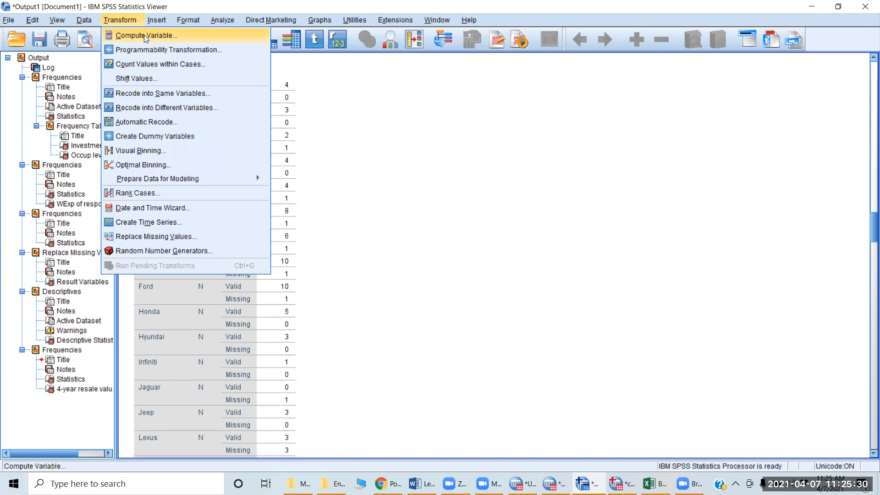
{"action": "left_click", "coordinate": [459, 204]}
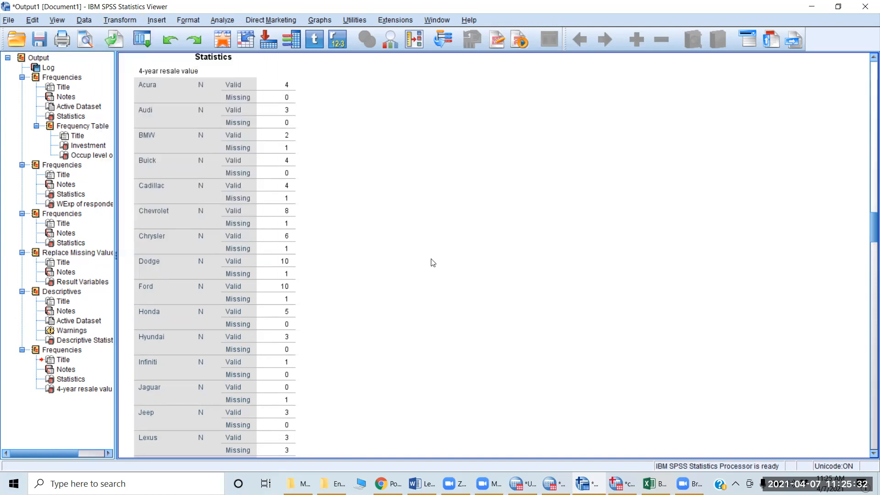
- Examine the valid and missing counts of the 4-year resale value for each manufacturer in the Frequencies statistics table
{"action": "scroll", "coordinate": [431, 262], "scroll_direction": "down", "scroll_amount": 20}
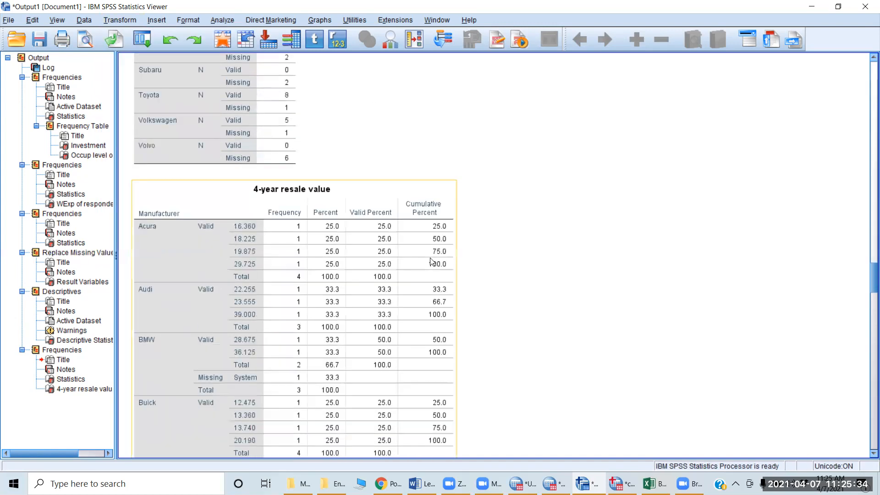
{"action": "scroll", "coordinate": [432, 262], "scroll_direction": "up", "scroll_amount": 5}
{"action": "scroll", "coordinate": [430, 261], "scroll_direction": "down", "scroll_amount": 3}
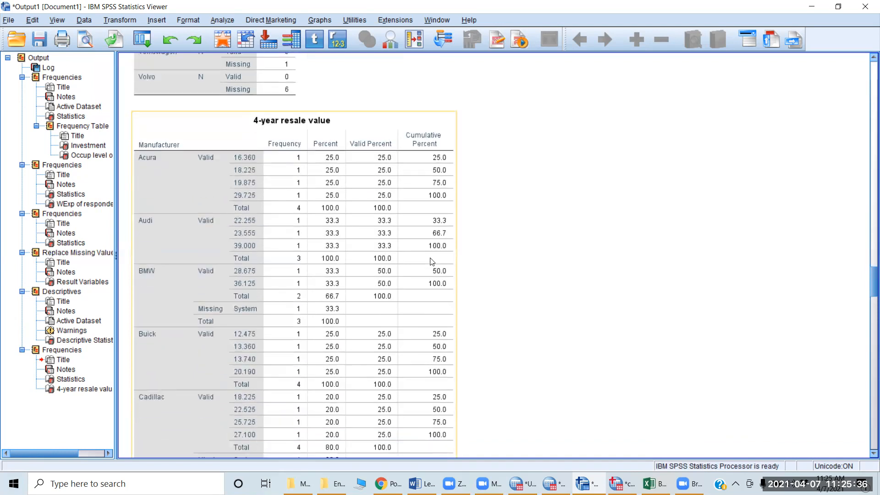
{"action": "scroll", "coordinate": [430, 261], "scroll_direction": "up", "scroll_amount": 15}
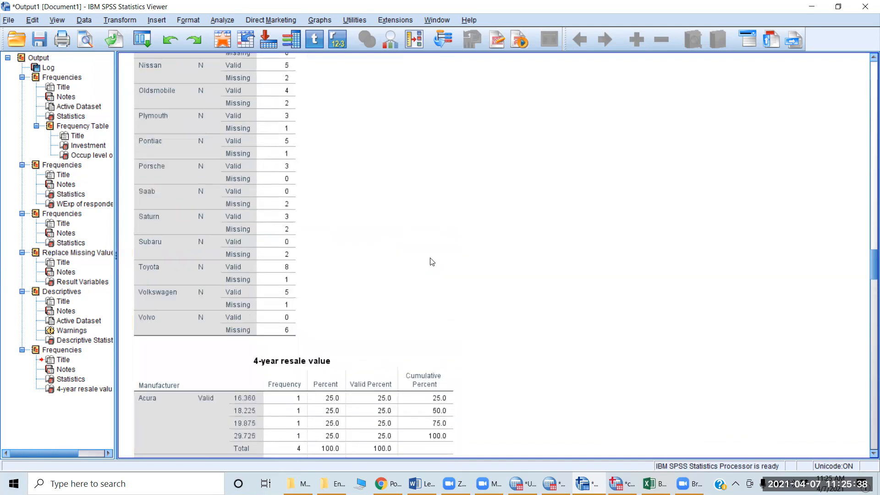
{"action": "scroll", "coordinate": [432, 262], "scroll_direction": "up", "scroll_amount": 10}
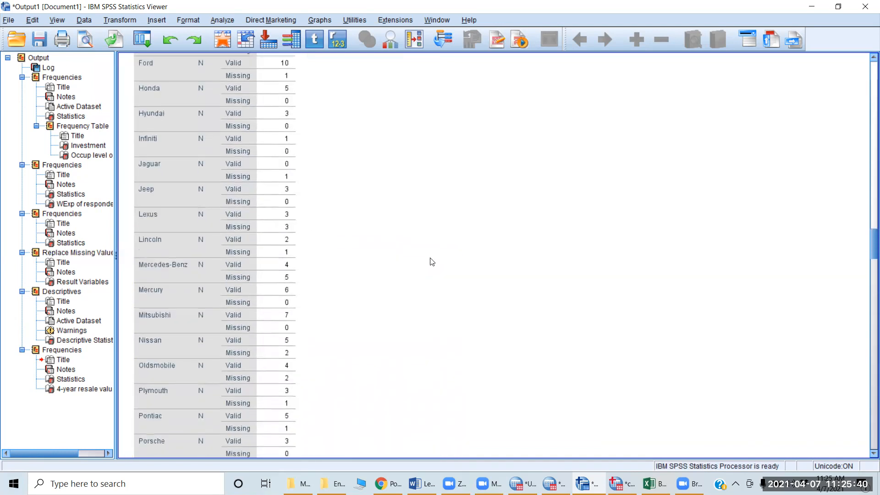
{"action": "scroll", "coordinate": [432, 261], "scroll_direction": "up", "scroll_amount": 3}
{"action": "scroll", "coordinate": [431, 262], "scroll_direction": "down", "scroll_amount": 2}
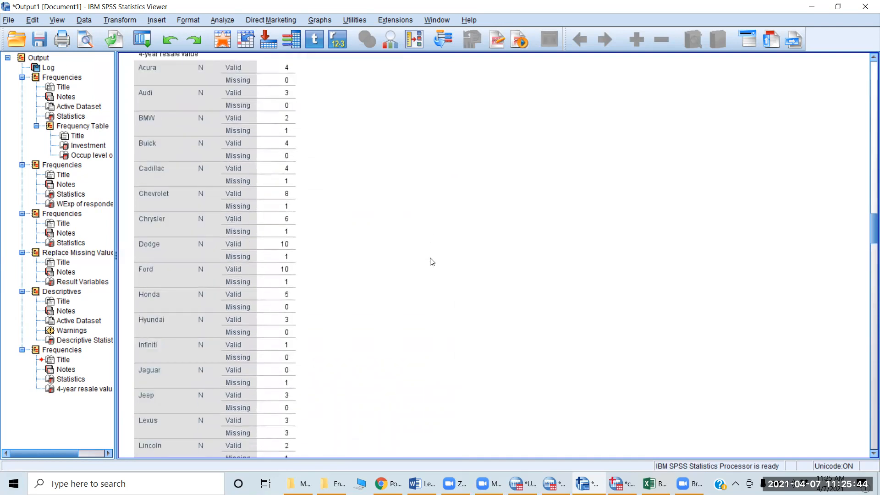
{"action": "scroll", "coordinate": [187, 287], "scroll_direction": "down", "scroll_amount": 3}
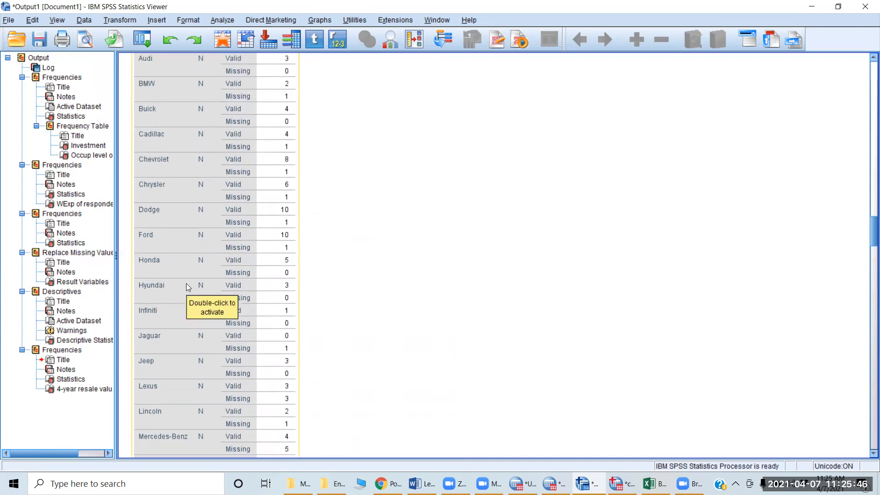
{"action": "scroll", "coordinate": [186, 283], "scroll_direction": "down", "scroll_amount": 3}
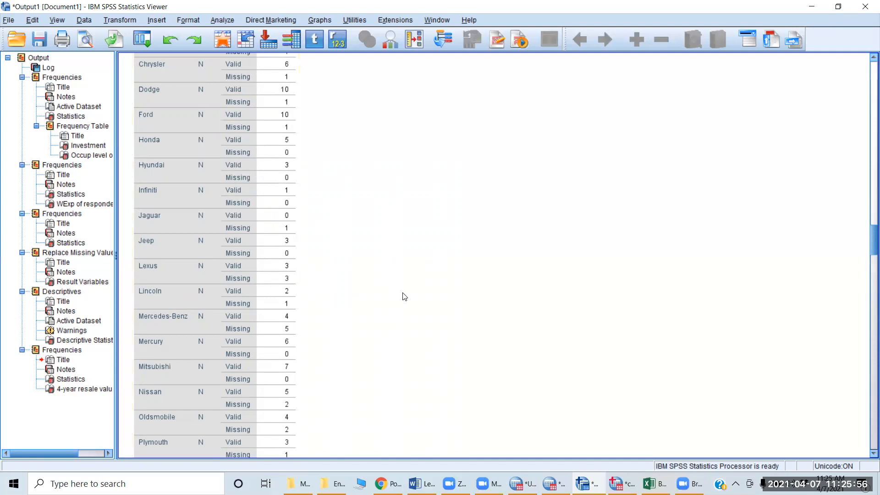
{"action": "scroll", "coordinate": [405, 297], "scroll_direction": "down", "scroll_amount": 10}
{"action": "scroll", "coordinate": [405, 296], "scroll_direction": "up", "scroll_amount": 3}
{"action": "scroll", "coordinate": [405, 297], "scroll_direction": "up", "scroll_amount": 3}
- Examine the 4-year resale value frequency table for each manufacturer's individual values, percentages and system-missing cases
{"action": "scroll", "coordinate": [404, 297], "scroll_direction": "down", "scroll_amount": 6}
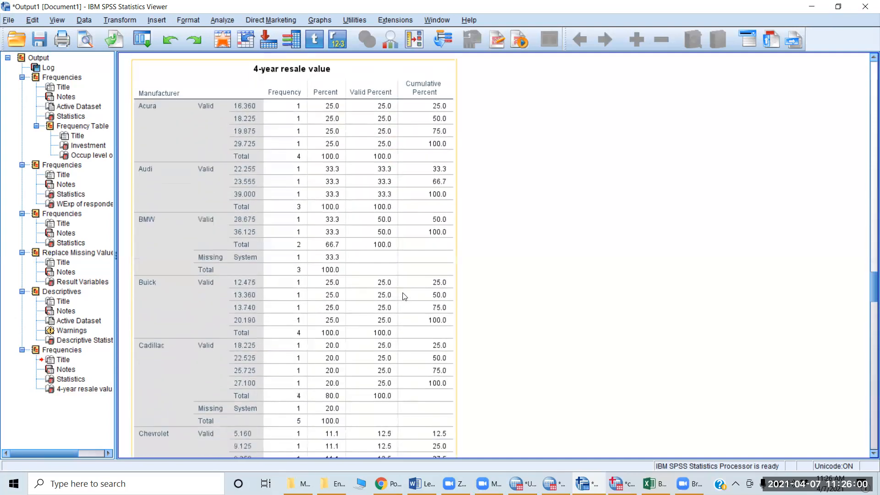
{"action": "scroll", "coordinate": [404, 296], "scroll_direction": "down", "scroll_amount": 14}
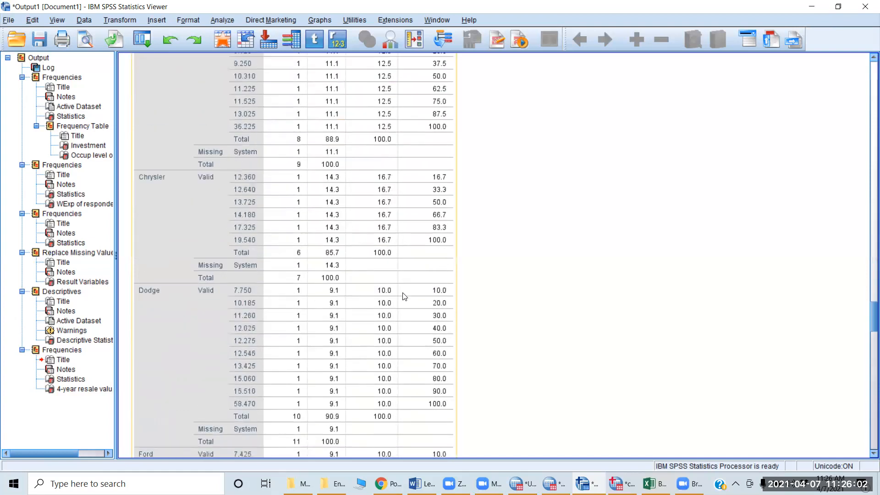
{"action": "scroll", "coordinate": [405, 297], "scroll_direction": "down", "scroll_amount": 14}
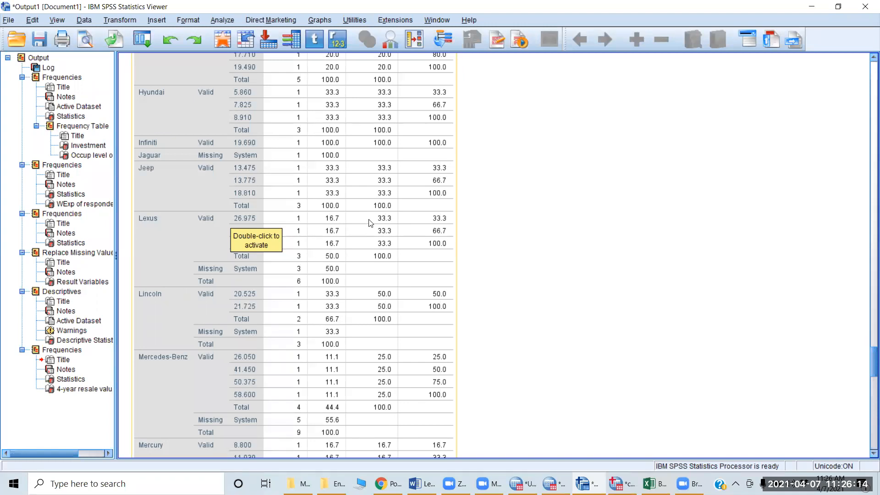
{"action": "scroll", "coordinate": [371, 223], "scroll_direction": "up", "scroll_amount": 20}
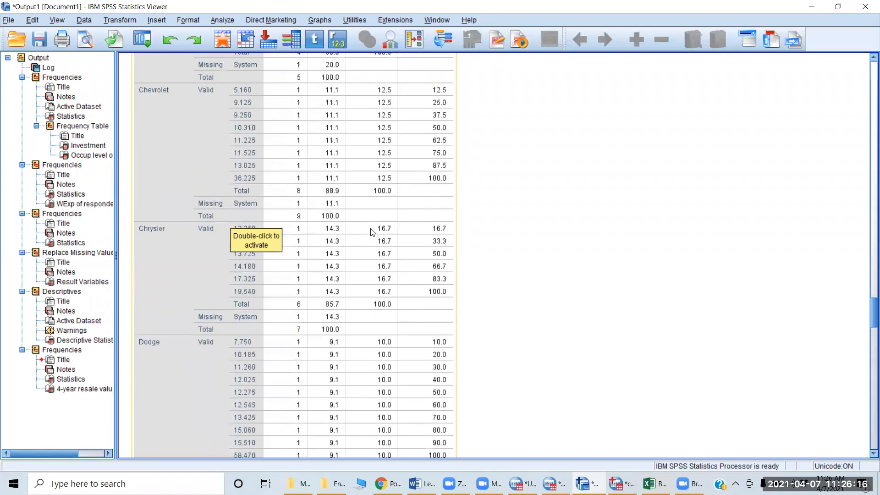
{"action": "scroll", "coordinate": [371, 231], "scroll_direction": "up", "scroll_amount": 2}
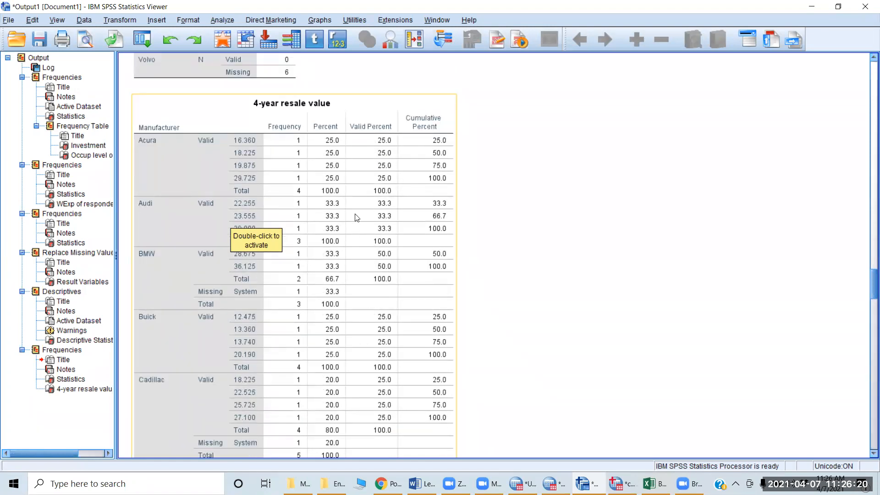
{"action": "scroll", "coordinate": [357, 218], "scroll_direction": "down", "scroll_amount": 1}
{"action": "scroll", "coordinate": [357, 217], "scroll_direction": "up", "scroll_amount": 10}
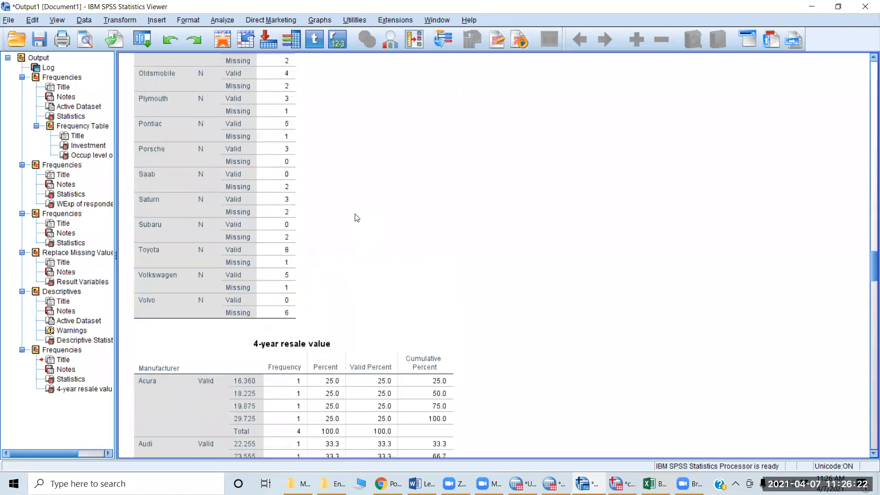
{"action": "scroll", "coordinate": [357, 217], "scroll_direction": "up", "scroll_amount": 1}
{"action": "scroll", "coordinate": [357, 217], "scroll_direction": "down", "scroll_amount": 12}
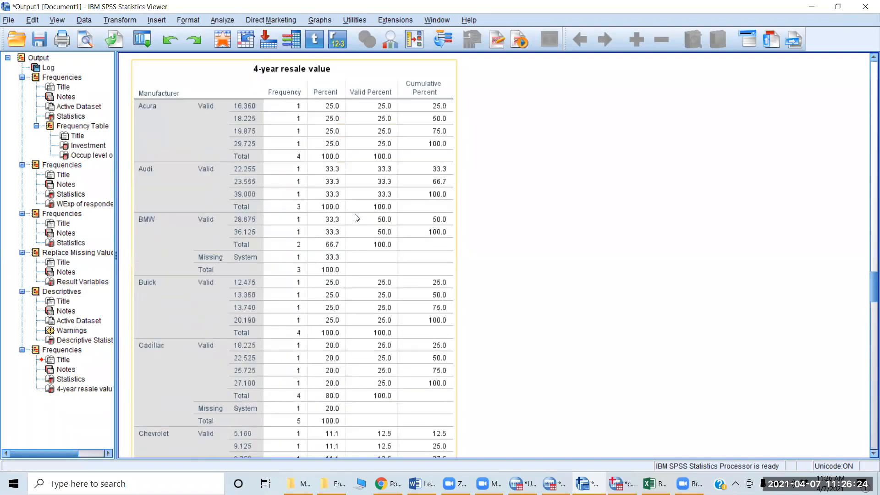
{"action": "scroll", "coordinate": [357, 217], "scroll_direction": "down", "scroll_amount": 20}
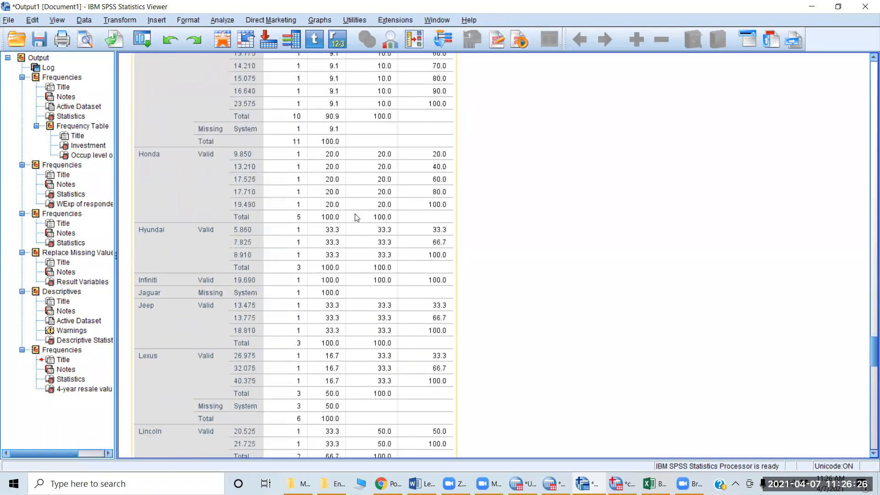
{"action": "scroll", "coordinate": [357, 217], "scroll_direction": "down", "scroll_amount": 20}
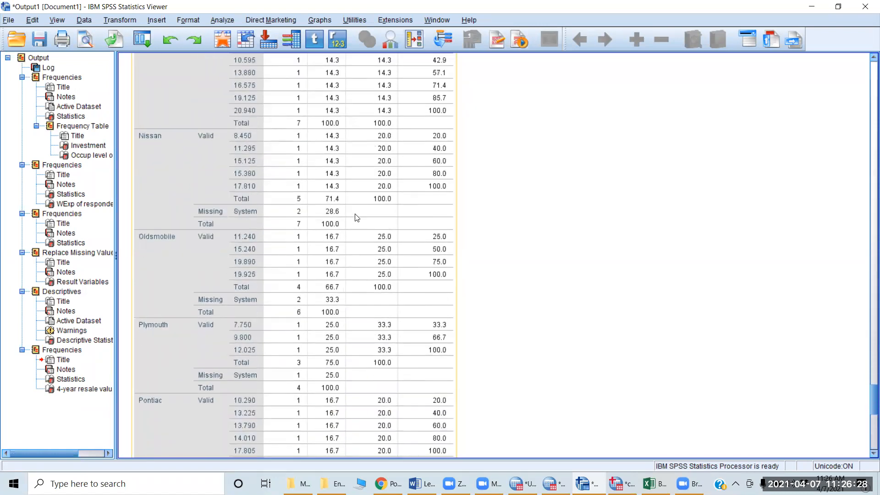
{"action": "scroll", "coordinate": [356, 216], "scroll_direction": "down", "scroll_amount": 3}
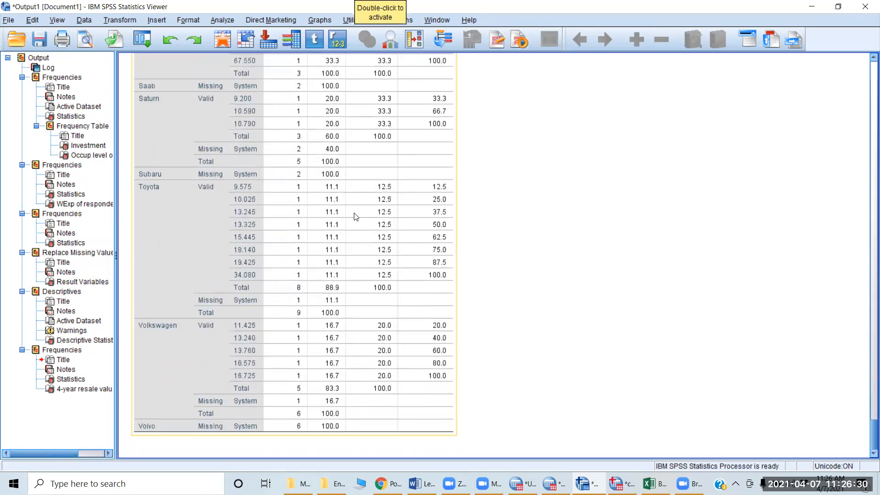
{"action": "scroll", "coordinate": [356, 225], "scroll_direction": "up", "scroll_amount": 15}
{"action": "scroll", "coordinate": [356, 231], "scroll_direction": "up", "scroll_amount": 3}
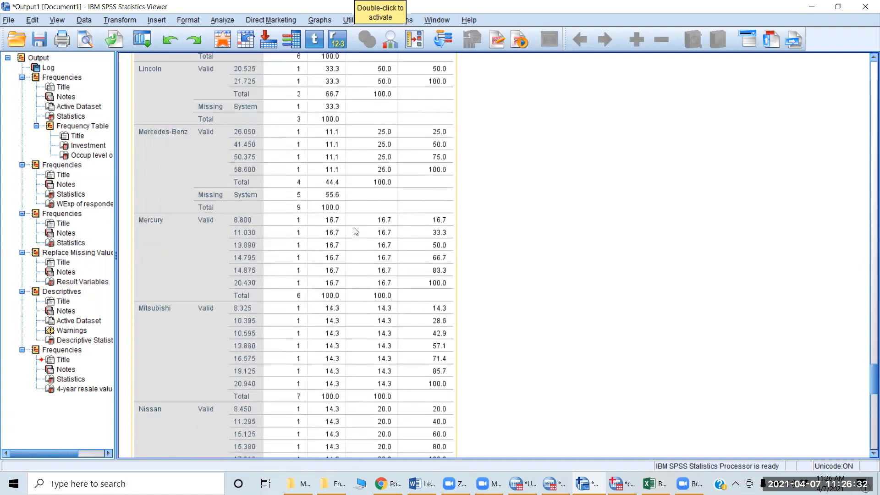
{"action": "scroll", "coordinate": [356, 232], "scroll_direction": "up", "scroll_amount": 1}
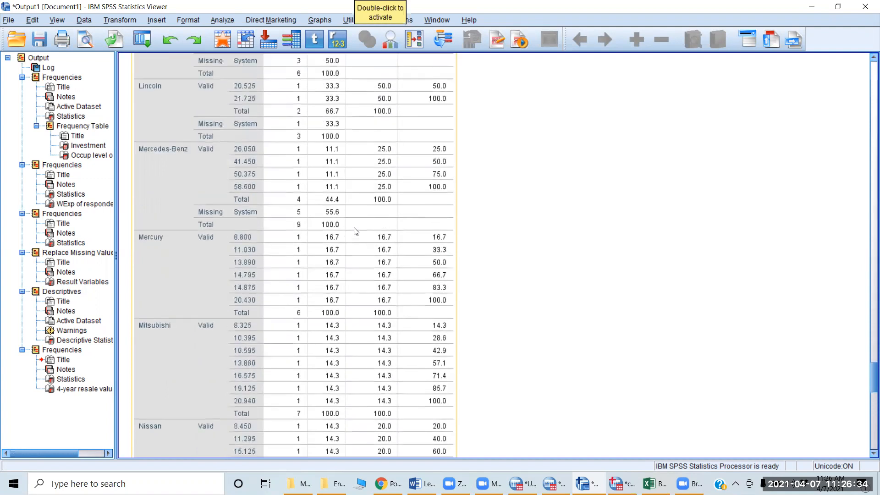
{"action": "scroll", "coordinate": [356, 231], "scroll_direction": "up", "scroll_amount": 2}
{"action": "scroll", "coordinate": [356, 230], "scroll_direction": "up", "scroll_amount": 1}
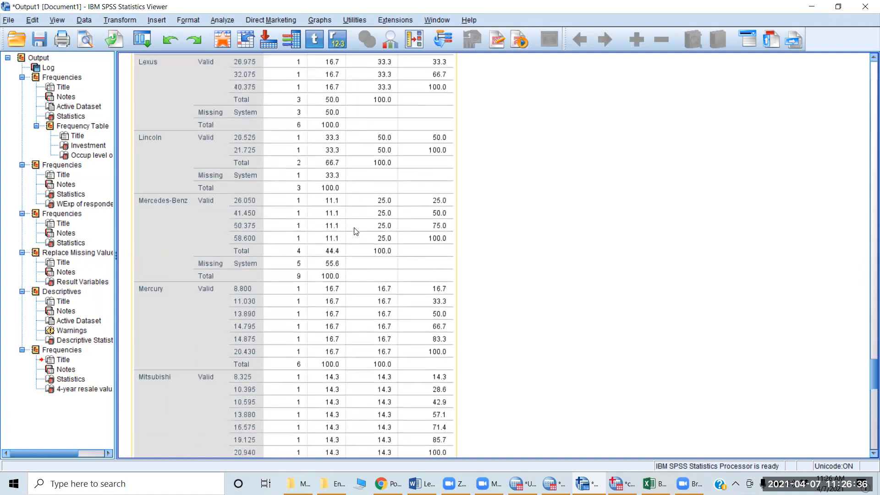
{"action": "scroll", "coordinate": [356, 231], "scroll_direction": "up", "scroll_amount": 15}
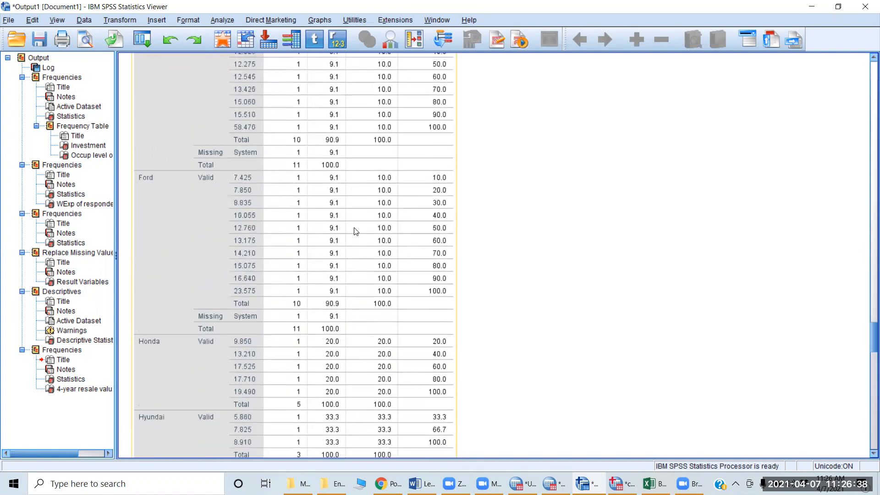
{"action": "scroll", "coordinate": [356, 231], "scroll_direction": "up", "scroll_amount": 4}
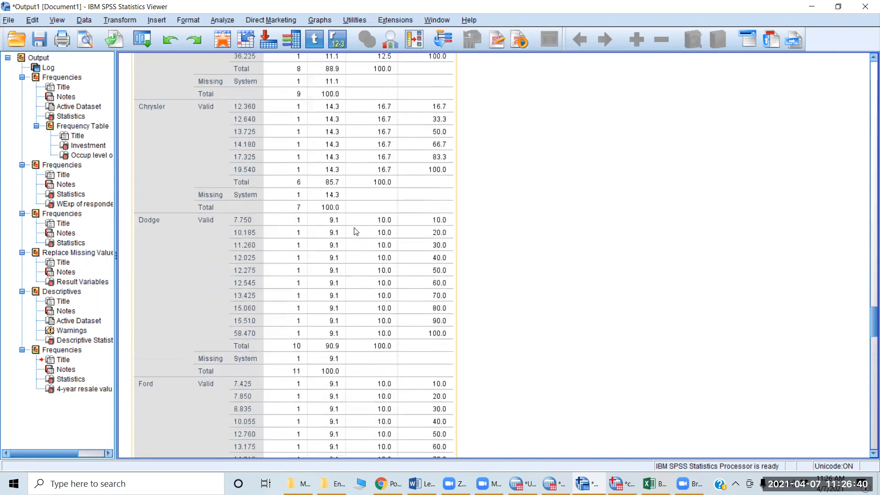
{"action": "scroll", "coordinate": [356, 231], "scroll_direction": "up", "scroll_amount": 15}
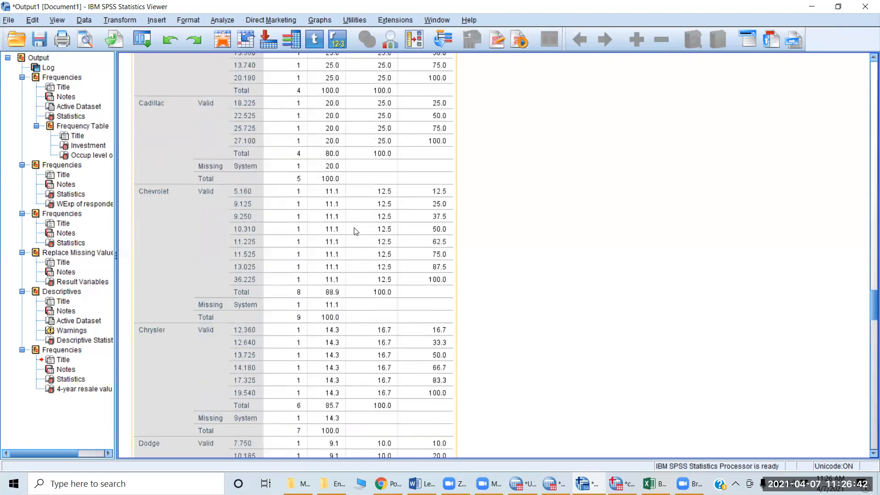
{"action": "scroll", "coordinate": [356, 231], "scroll_direction": "up", "scroll_amount": 1}
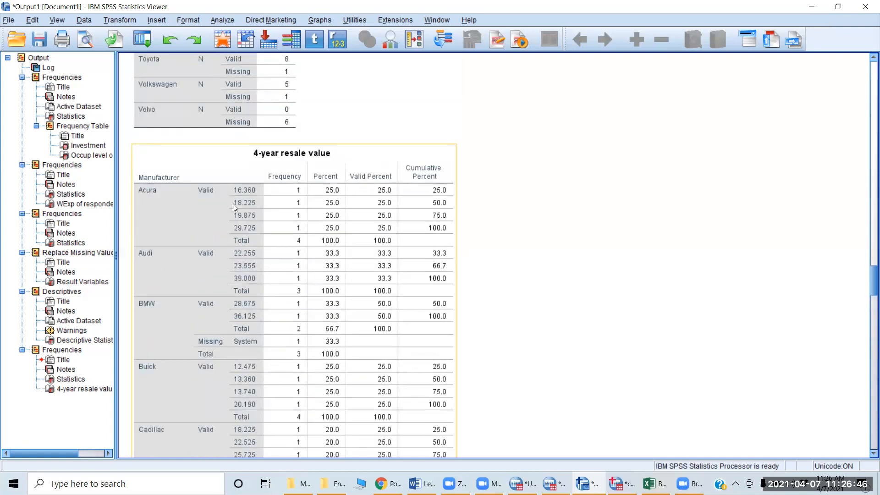
{"action": "scroll", "coordinate": [353, 165], "scroll_direction": "down", "scroll_amount": 3}
{"action": "scroll", "coordinate": [353, 165], "scroll_direction": "up", "scroll_amount": 8}
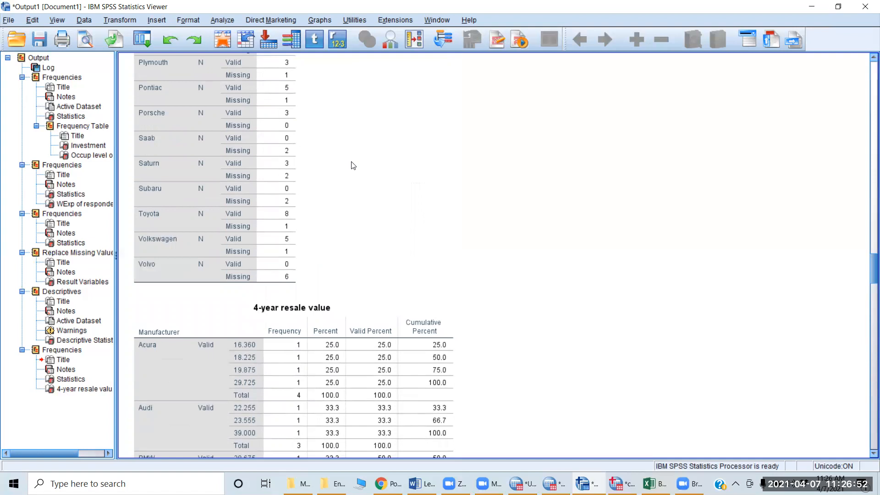
- Return to the Descriptives output and review the mean 4-year resale value of each manufacturer
{"action": "scroll", "coordinate": [353, 165], "scroll_direction": "up", "scroll_amount": 12}
{"action": "scroll", "coordinate": [353, 165], "scroll_direction": "up", "scroll_amount": 12}
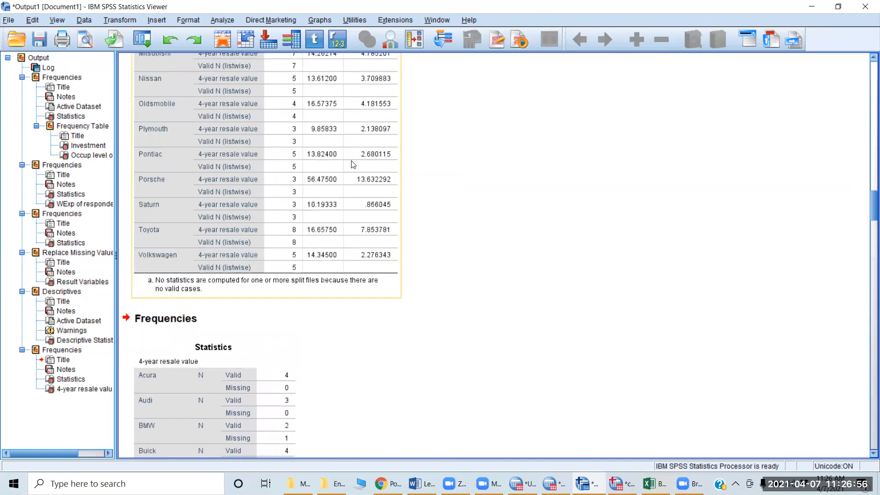
{"action": "scroll", "coordinate": [353, 165], "scroll_direction": "up", "scroll_amount": 6}
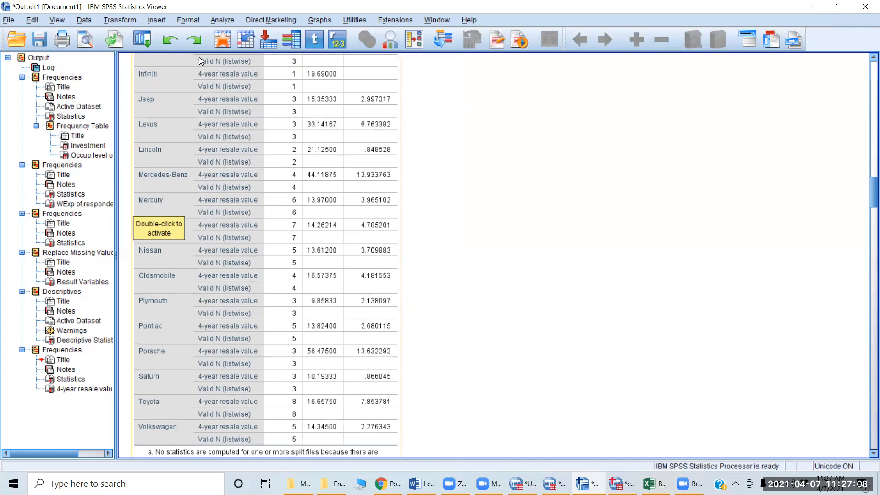
- Start Recode into Same Variables with variable names displayed and add resale as the variable to recode
{"action": "left_click", "coordinate": [121, 21]}
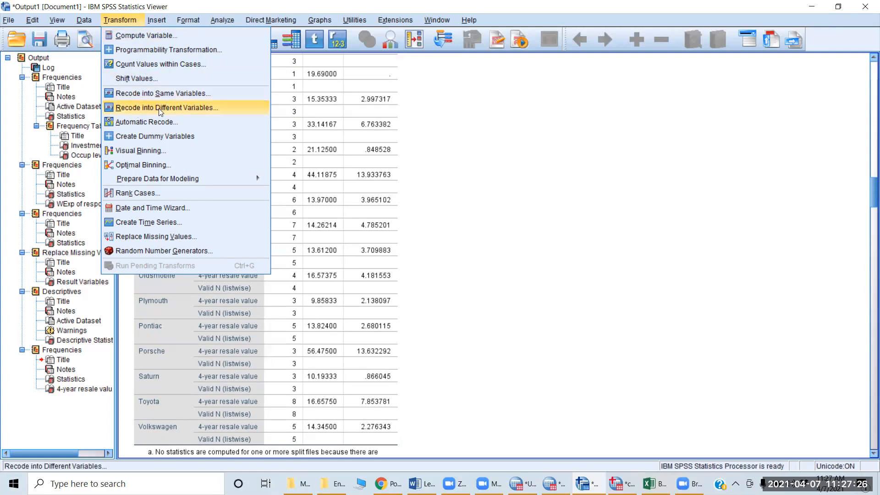
{"action": "left_click", "coordinate": [159, 94]}
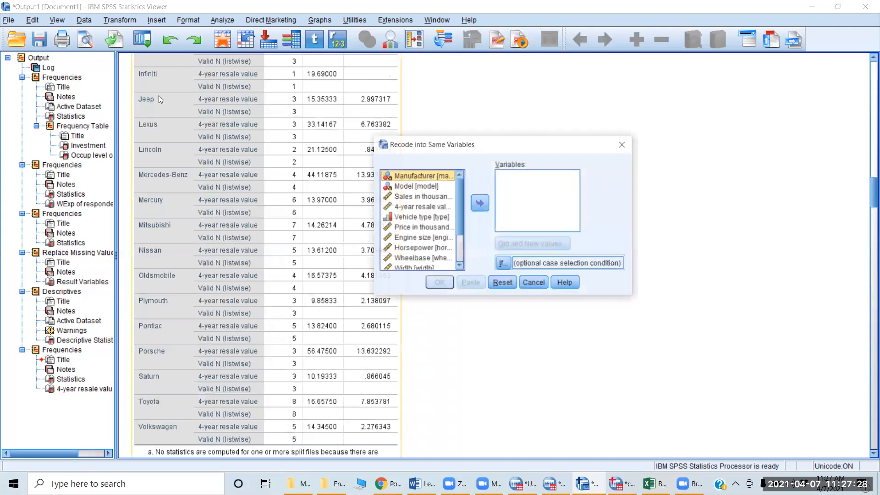
{"action": "right_click", "coordinate": [412, 209]}
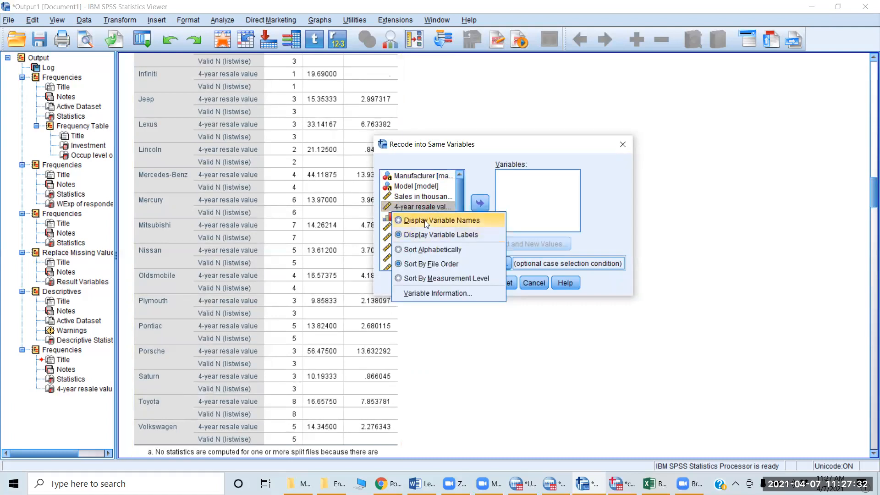
{"action": "left_click", "coordinate": [424, 220]}
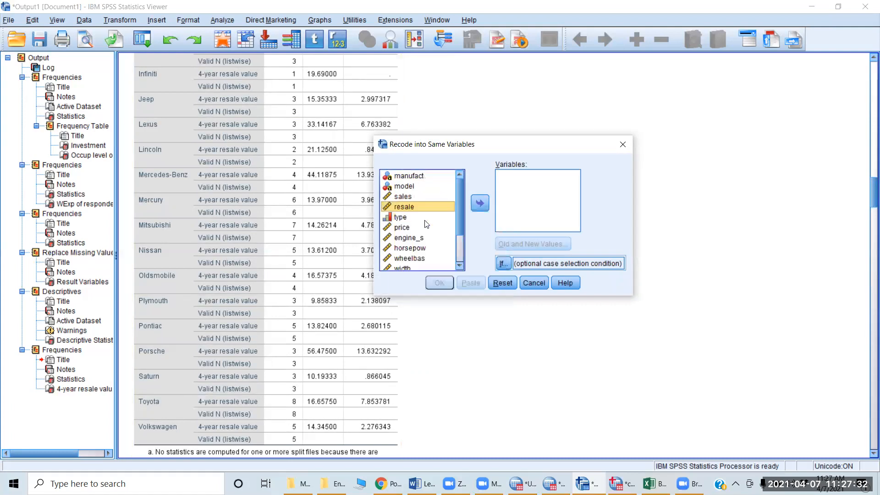
{"action": "left_click", "coordinate": [479, 204]}
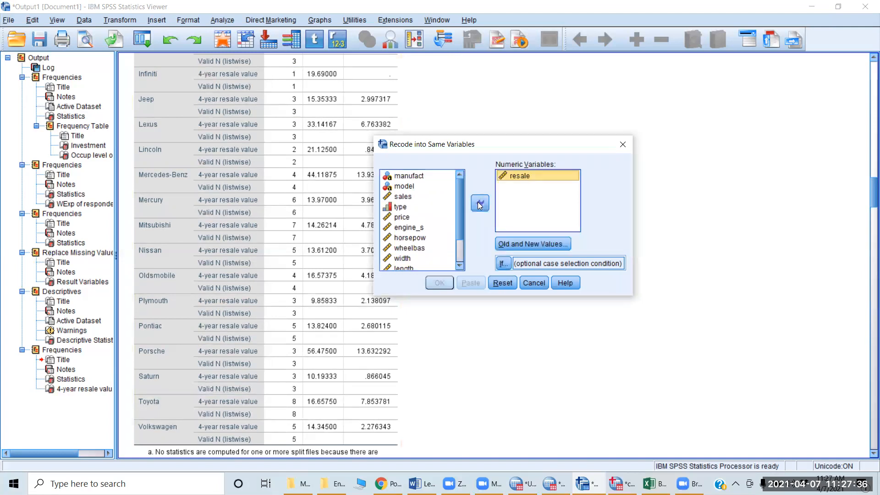
- Define the recode so that system-missing resale values become 33.14
{"action": "left_click", "coordinate": [534, 244]}
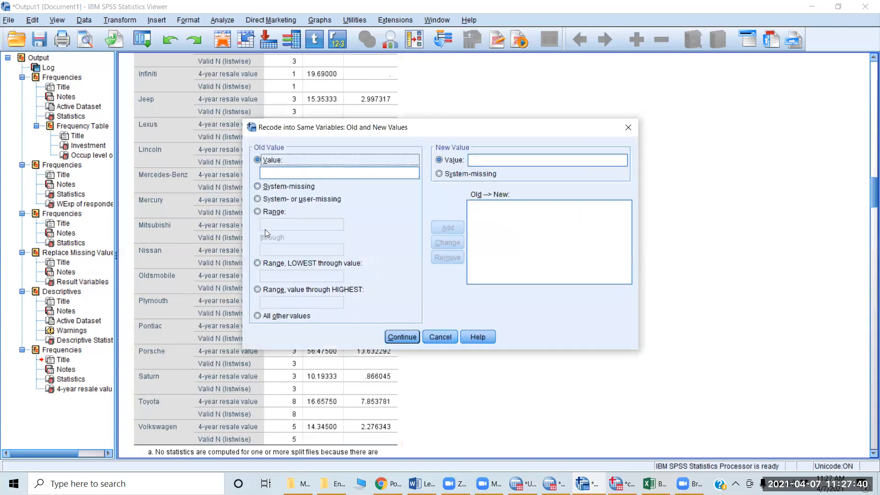
{"action": "left_click", "coordinate": [269, 187]}
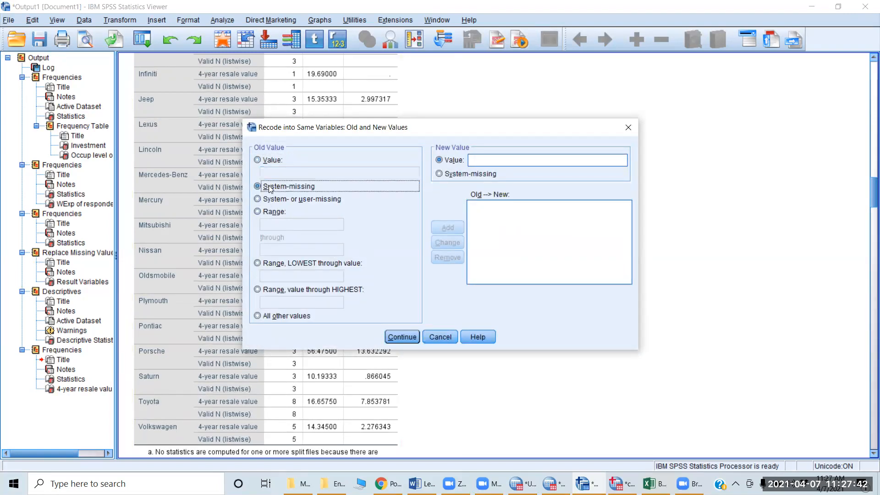
{"action": "left_click", "coordinate": [480, 161]}
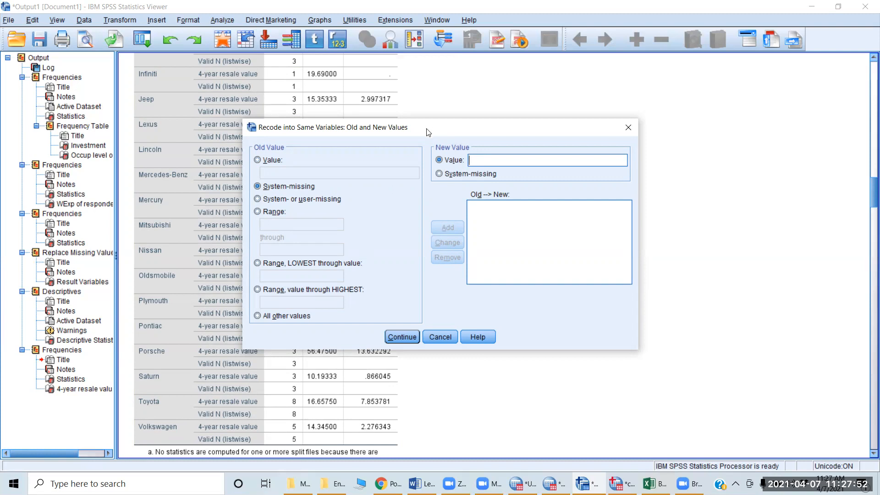
{"action": "left_click_drag", "start_coordinate": [428, 132], "coordinate": [439, 154]}
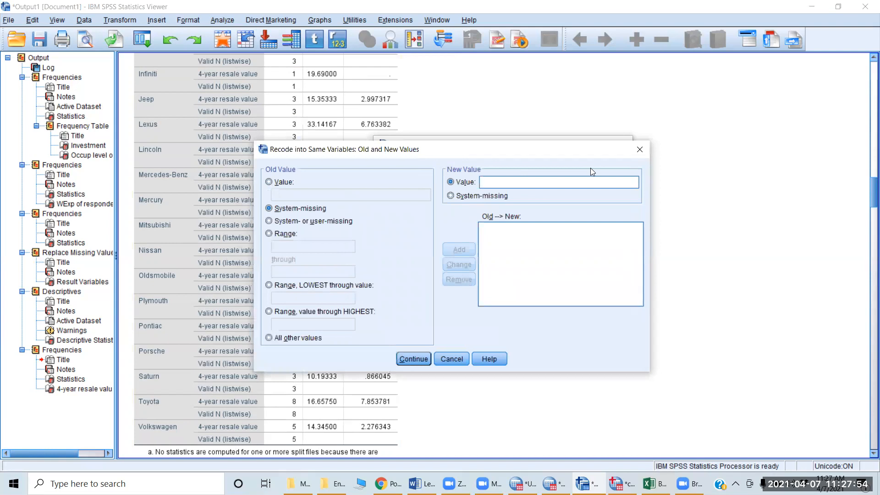
{"action": "type", "text": "33.14"}
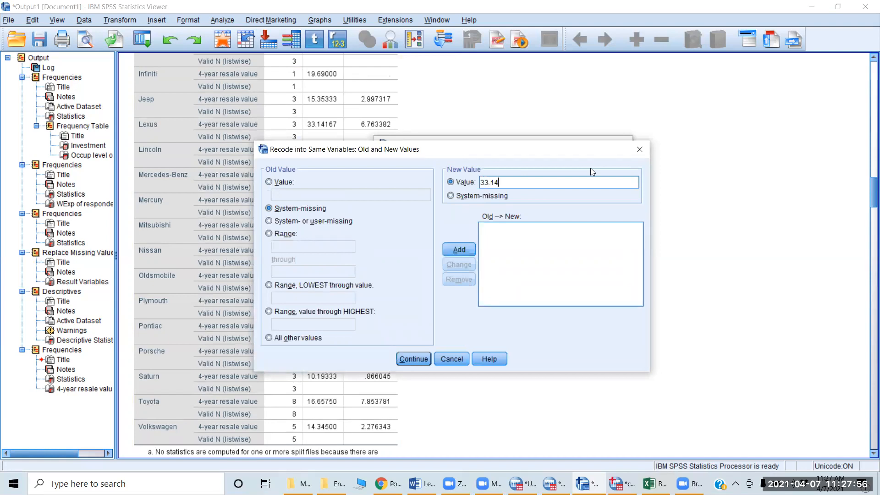
{"action": "left_click", "coordinate": [459, 249]}
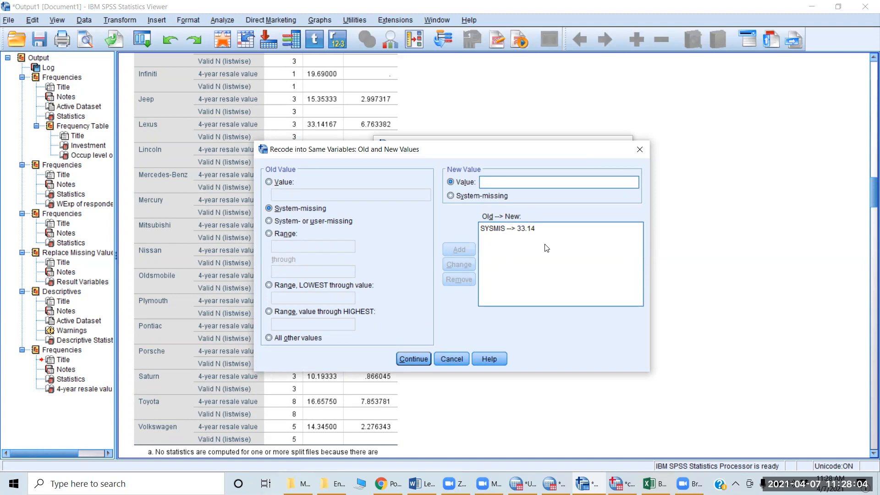
{"action": "left_click", "coordinate": [408, 358]}
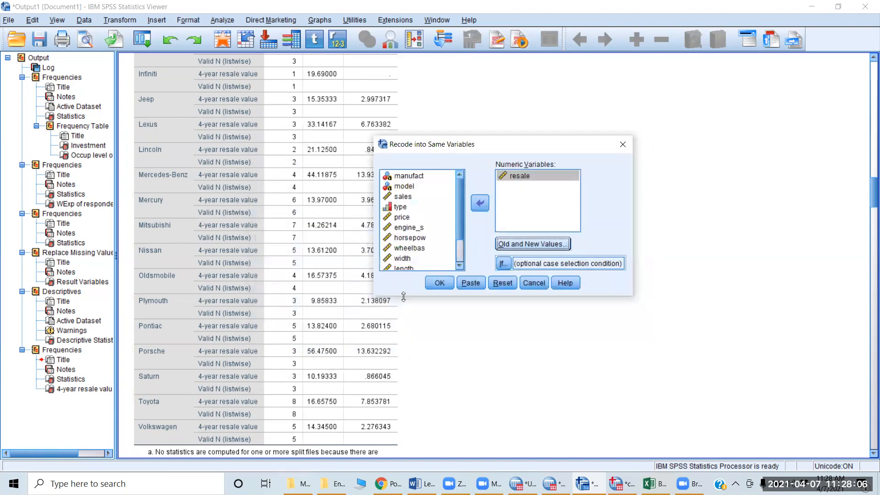
- Restrict the recode to cases satisfying the condition manufact="Lexus"
{"action": "left_click", "coordinate": [502, 264]}
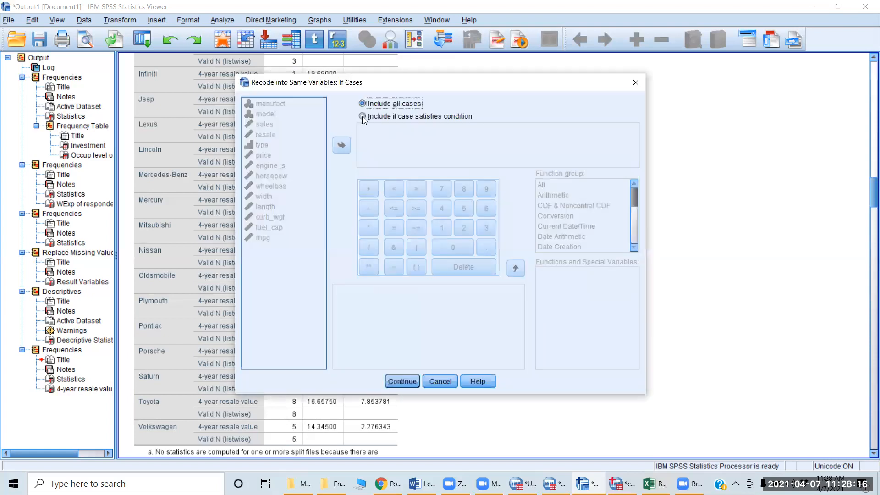
{"action": "left_click", "coordinate": [379, 114]}
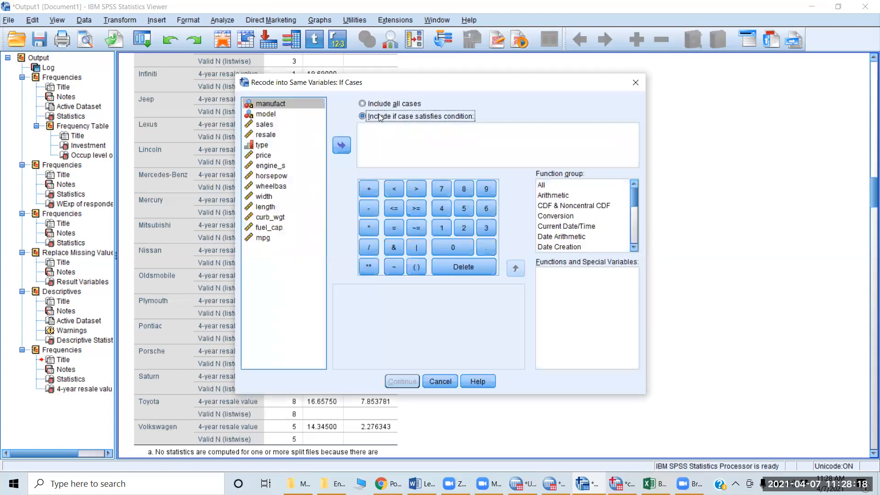
{"action": "left_click", "coordinate": [265, 104]}
{"action": "left_click", "coordinate": [342, 145]}
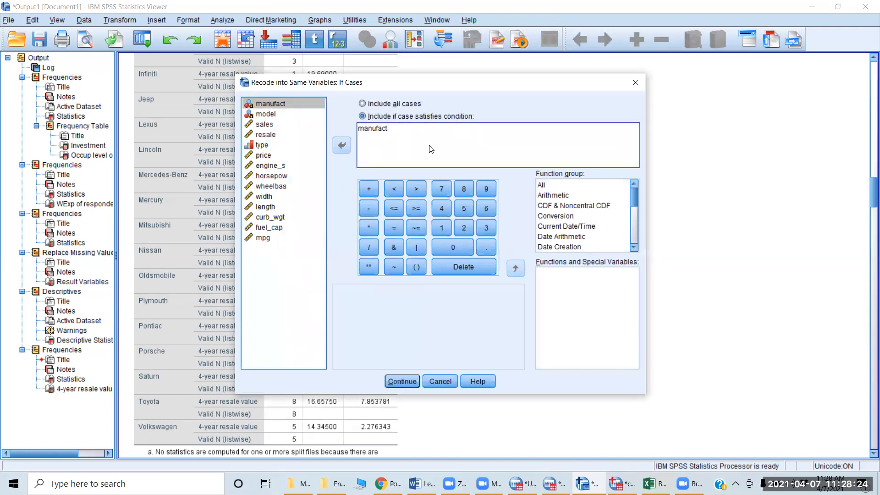
{"action": "type", "text": "=\"Lexus\""}
{"action": "left_click", "coordinate": [401, 381]}
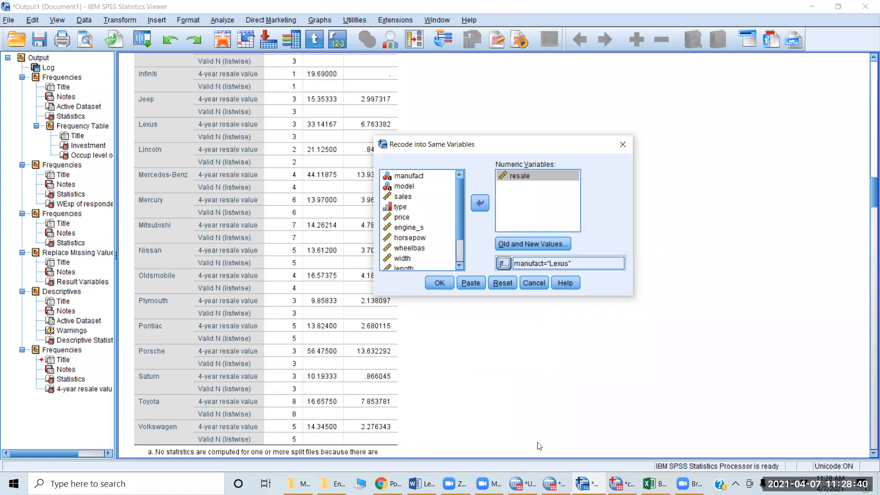
- Switch to the car_sales_unprepared data and examine the Lexus cases for missing resale values, selecting the GS400's resale cell
{"action": "mouse_move", "coordinate": [555, 484]}
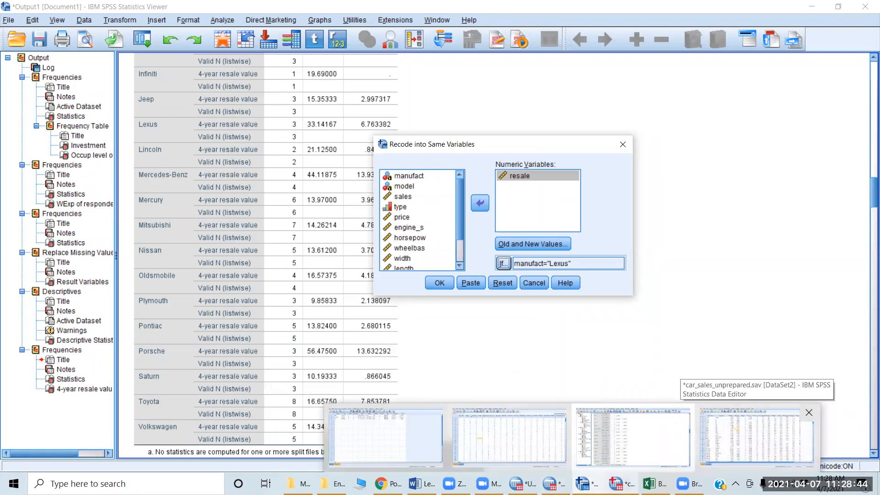
{"action": "left_click", "coordinate": [756, 435]}
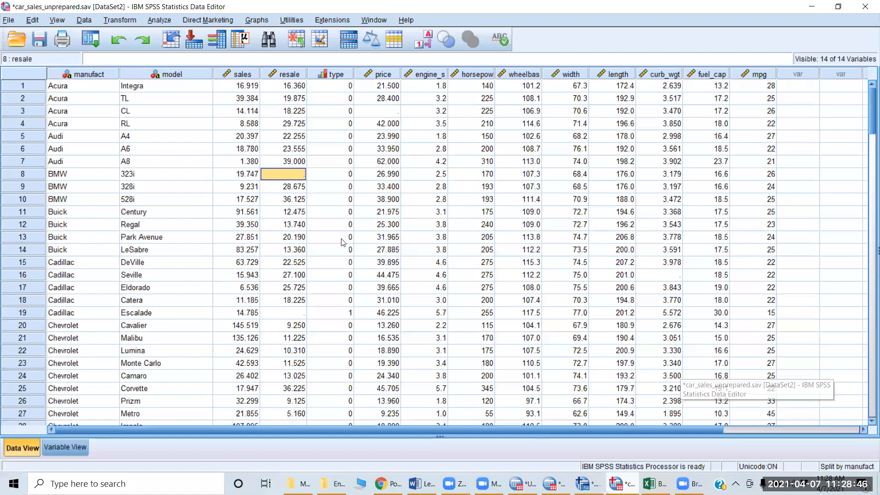
{"action": "key", "text": "Down"}
{"action": "key", "text": "Down"}
{"action": "key", "text": "Down"}
{"action": "key", "text": "Down"}
{"action": "key", "text": "Down"}
{"action": "key", "text": "Down"}
{"action": "key", "text": "Down"}
{"action": "key", "text": "Down"}
{"action": "key", "text": "Down"}
{"action": "key", "text": "Down"}
{"action": "key", "text": "Down"}
{"action": "key", "text": "Down"}
{"action": "key", "text": "Down"}
{"action": "key", "text": "Down"}
{"action": "key", "text": "Down"}
{"action": "key", "text": "Down"}
{"action": "key", "text": "Down"}
{"action": "key", "text": "Down"}
{"action": "key", "text": "Down"}
{"action": "key", "text": "Down"}
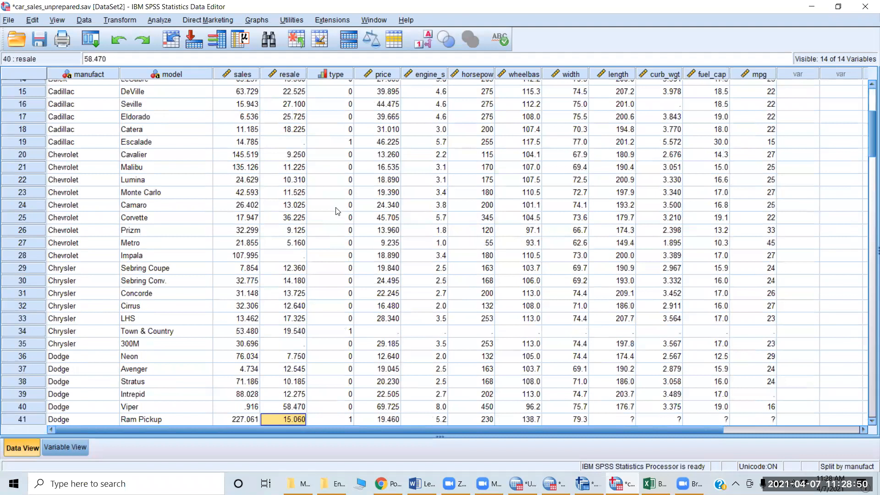
{"action": "key", "text": "Down"}
{"action": "key", "text": "Down"}
{"action": "key", "text": "Down"}
{"action": "key", "text": "Down"}
{"action": "key", "text": "Down"}
{"action": "key", "text": "Down"}
{"action": "key", "text": "Down"}
{"action": "key", "text": "Down"}
{"action": "key", "text": "Down"}
{"action": "key", "text": "Down"}
{"action": "key", "text": "Down"}
{"action": "key", "text": "Down"}
{"action": "key", "text": "Page_Down"}
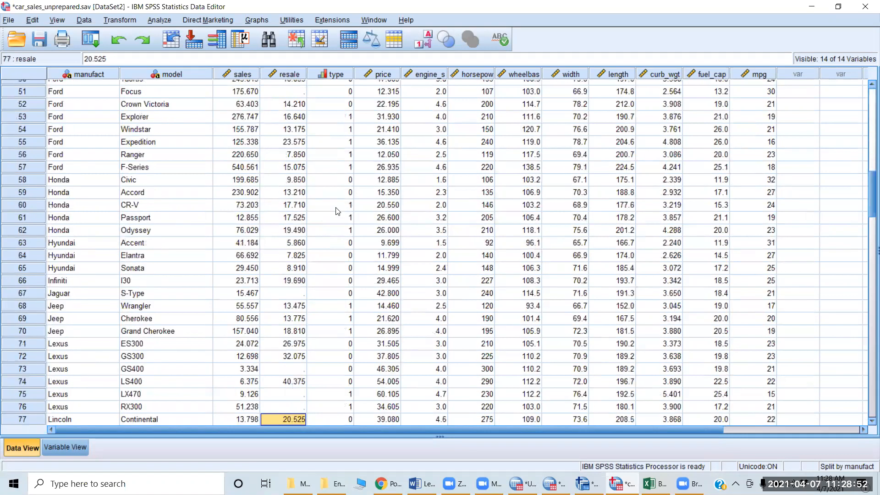
{"action": "key", "text": "Down"}
{"action": "key", "text": "Down"}
{"action": "key", "text": "Down"}
{"action": "key", "text": "Down"}
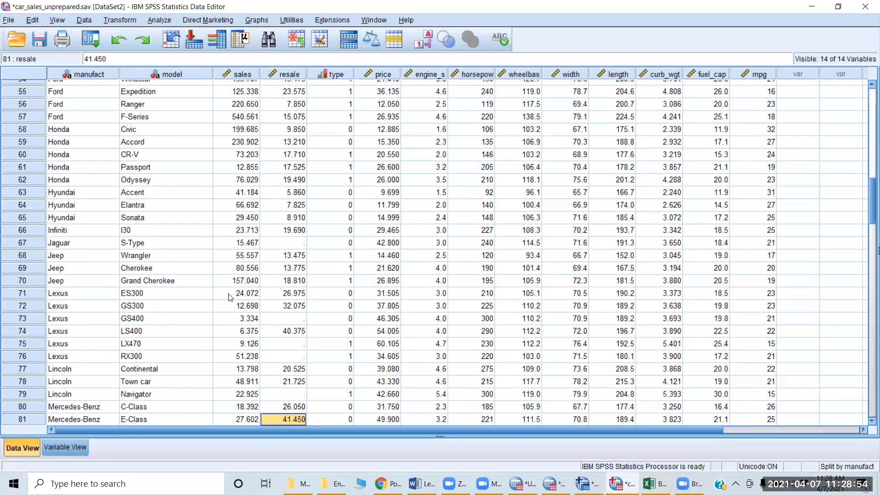
{"action": "left_click", "coordinate": [293, 322]}
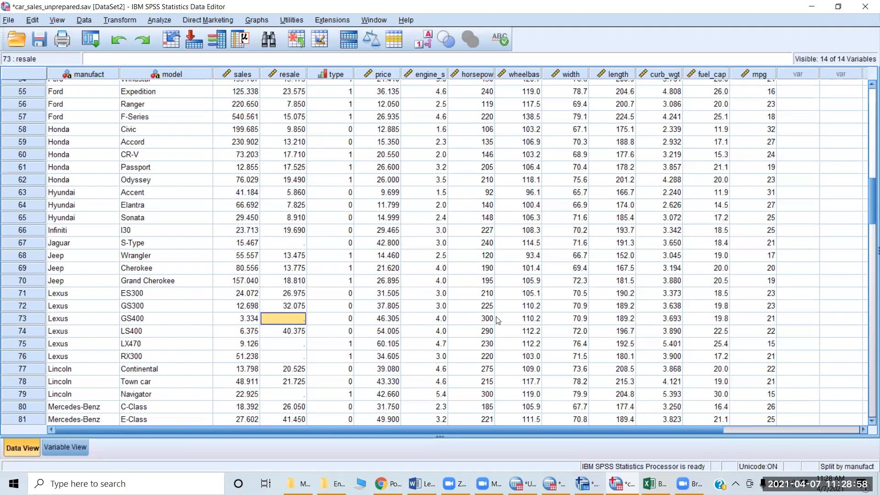
- Run the Lexus recode and check the resale values of the Lexus cases in the data
{"action": "key", "text": "alt+Tab"}
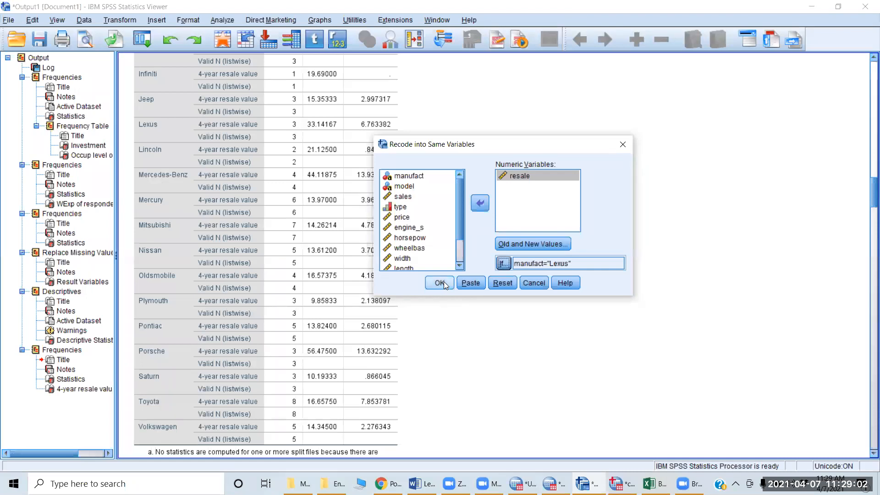
{"action": "left_click", "coordinate": [440, 283]}
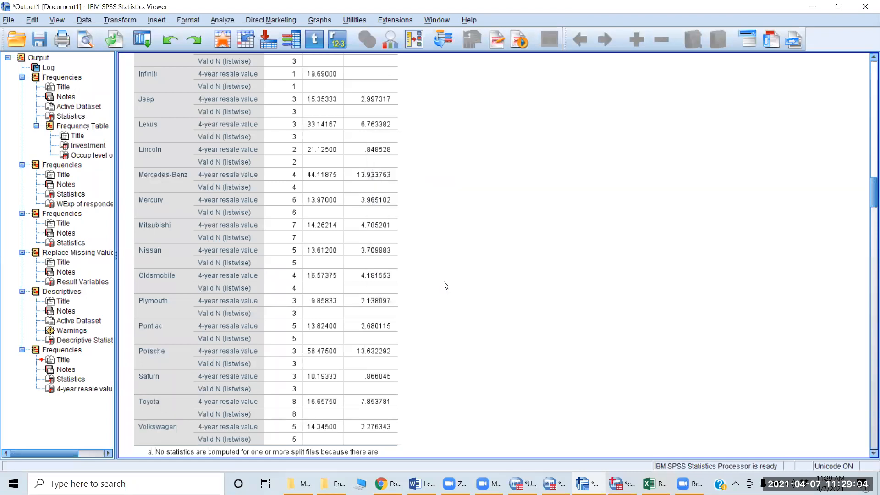
{"action": "key", "text": "alt+Tab"}
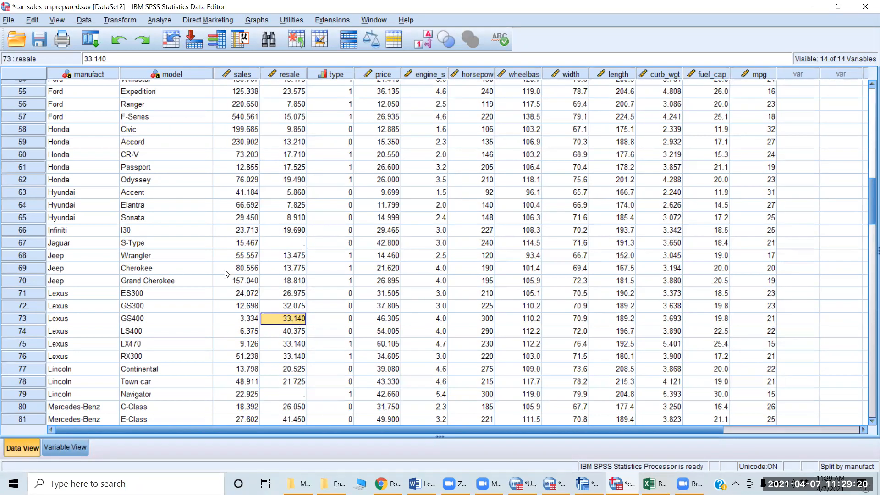
{"action": "scroll", "coordinate": [292, 255], "scroll_direction": "down", "scroll_amount": 2}
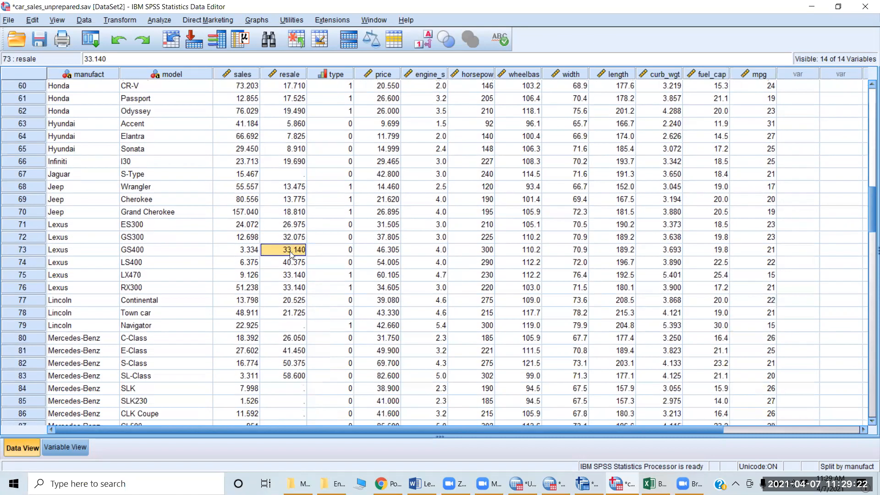
{"action": "scroll", "coordinate": [291, 255], "scroll_direction": "down", "scroll_amount": 2}
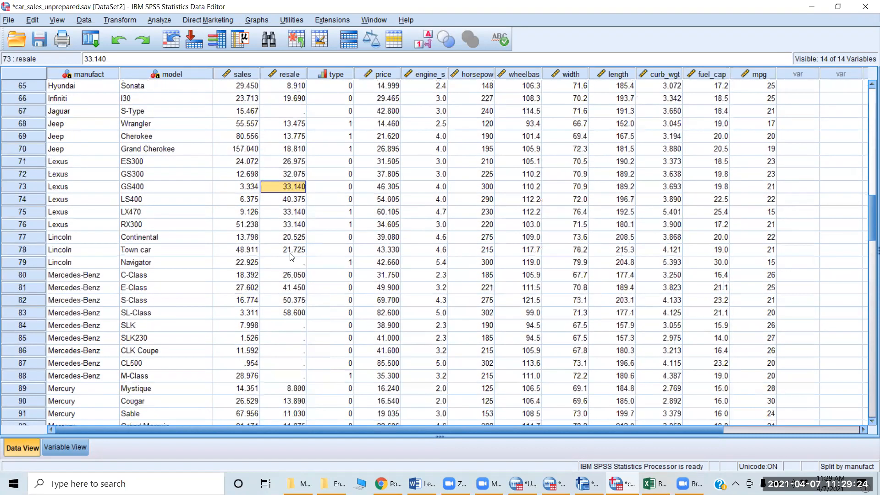
- Copy the manufacturer name Mercedes-Benz from the C-Class case in the manufact column
{"action": "left_click", "coordinate": [71, 275]}
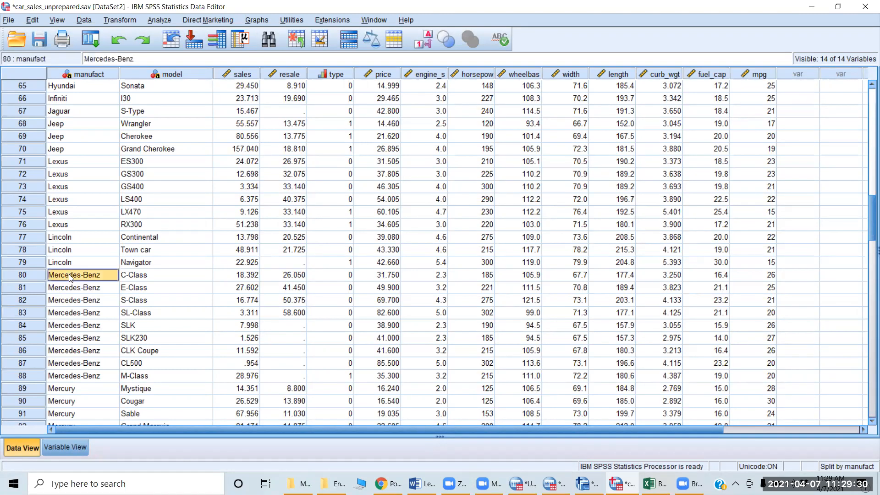
{"action": "double_click", "coordinate": [70, 275]}
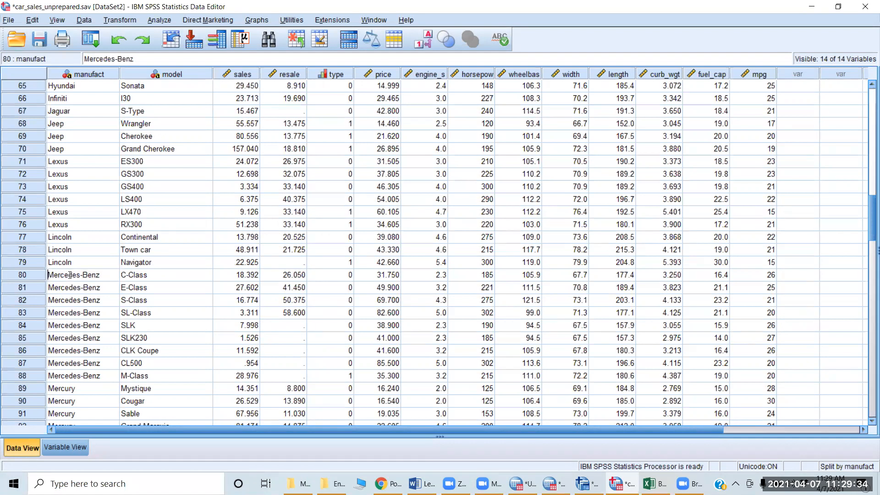
{"action": "key", "text": "shift+Right"}
{"action": "key", "text": "shift+Right"}
{"action": "key", "text": "shift+Right"}
{"action": "key", "text": "shift+Right"}
{"action": "key", "text": "shift+Right"}
{"action": "key", "text": "shift+Right"}
{"action": "key", "text": "shift+Right"}
{"action": "key", "text": "shift+Right"}
{"action": "key", "text": "shift+Right"}
{"action": "key", "text": "shift+Right"}
{"action": "key", "text": "shift+Right"}
{"action": "key", "text": "shift+Right"}
{"action": "key", "text": "shift+Right"}
{"action": "key", "text": "ctrl+c"}
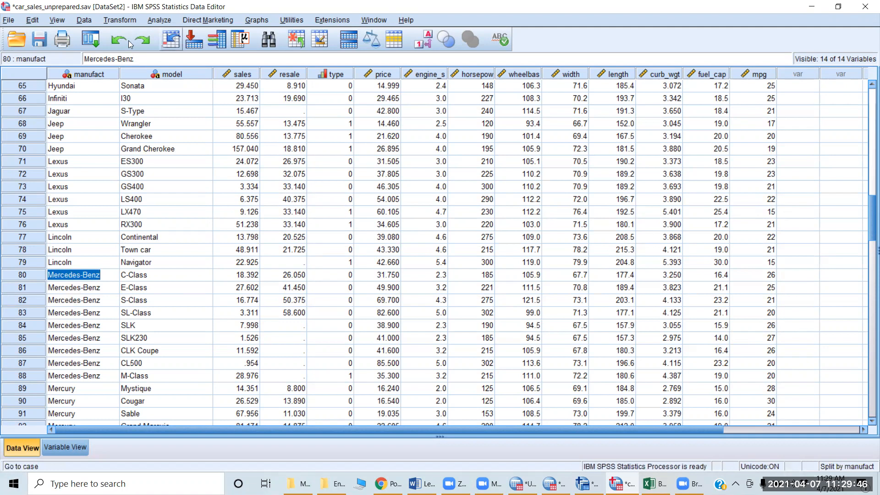
- Switch to the output viewer showing the manufacturer resale means and reopen Recode into Same Variables
{"action": "left_click", "coordinate": [88, 42]}
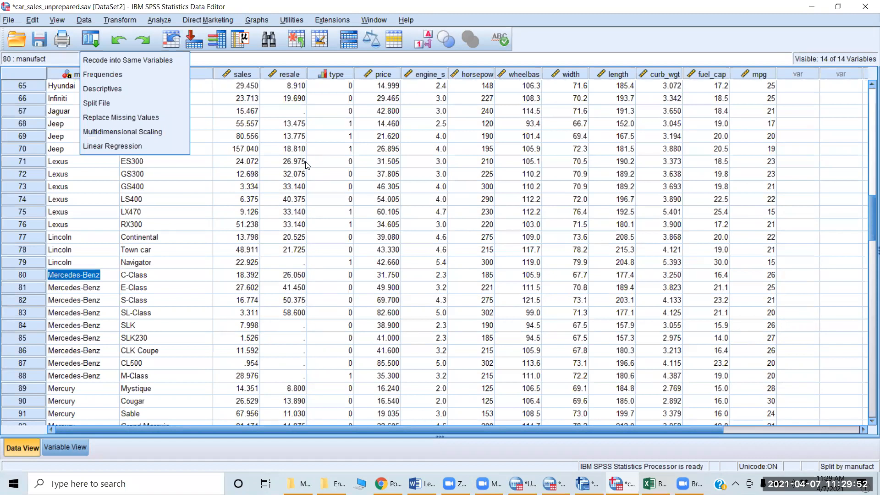
{"action": "key", "text": "alt+Tab"}
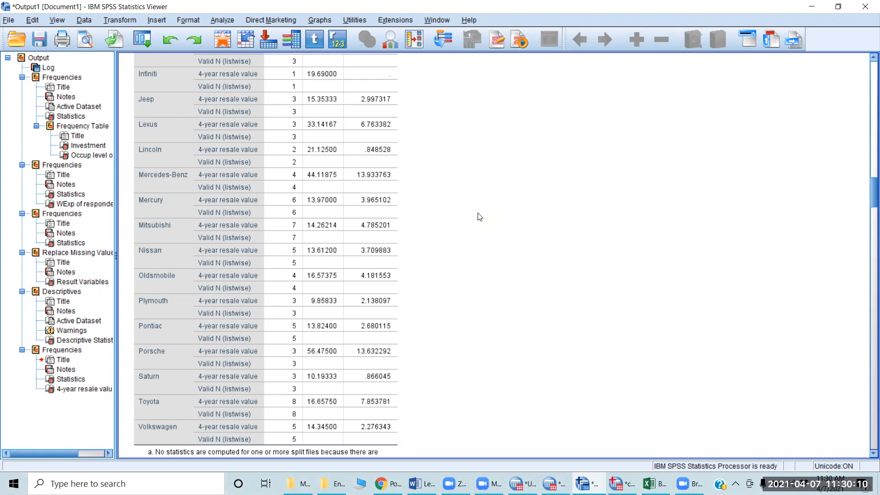
{"action": "left_click", "coordinate": [145, 37]}
{"action": "left_click", "coordinate": [167, 62]}
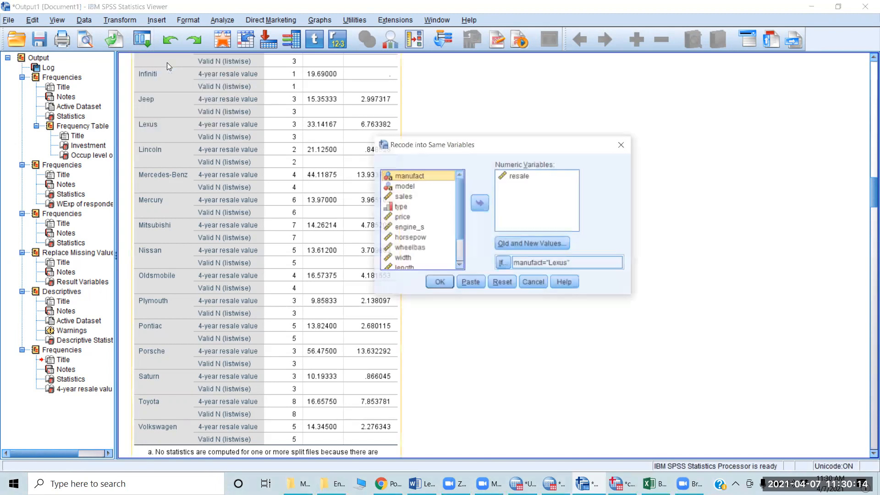
- Change the recode condition to manufact="Mercedes-Benz" using the copied name, and open the old and new values
{"action": "left_click", "coordinate": [504, 263]}
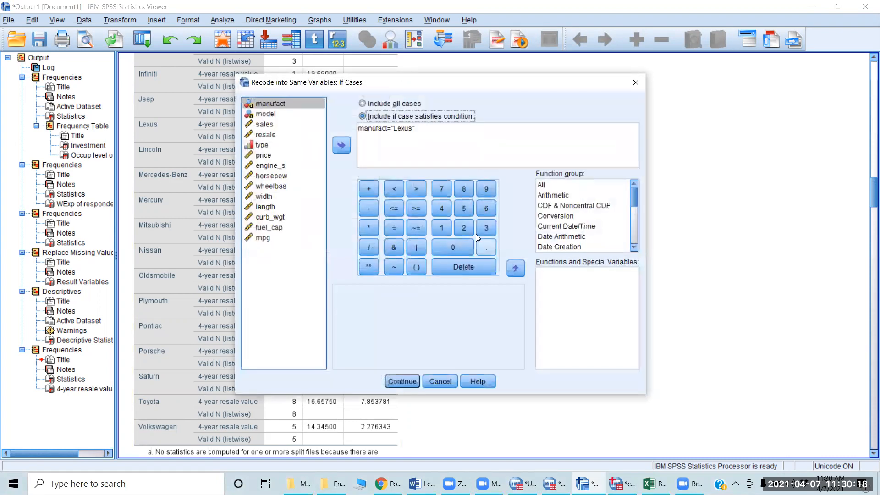
{"action": "left_click", "coordinate": [410, 129]}
{"action": "key", "text": "Left"}
{"action": "key", "text": "Left"}
{"action": "key", "text": "Left"}
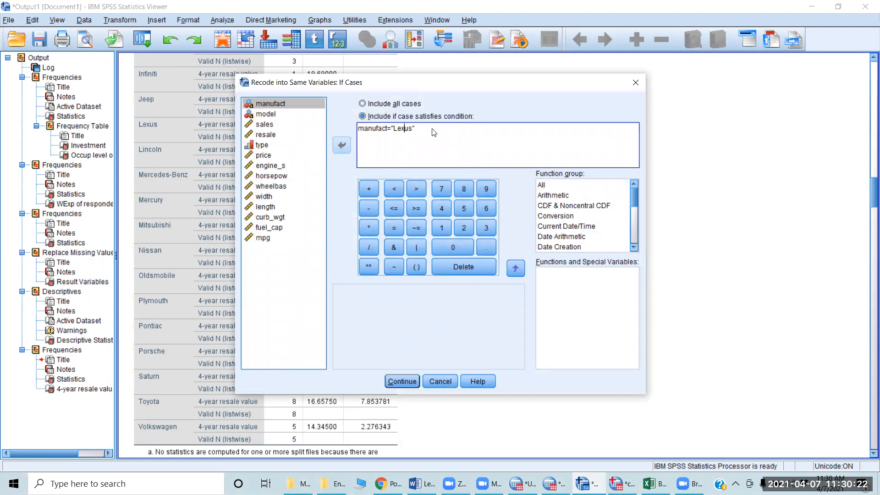
{"action": "key", "text": "Right"}
{"action": "key", "text": "shift+Right"}
{"action": "key", "text": "shift+Right"}
{"action": "key", "text": "shift+Right"}
{"action": "key", "text": "shift+Right"}
{"action": "key", "text": "shift+Right"}
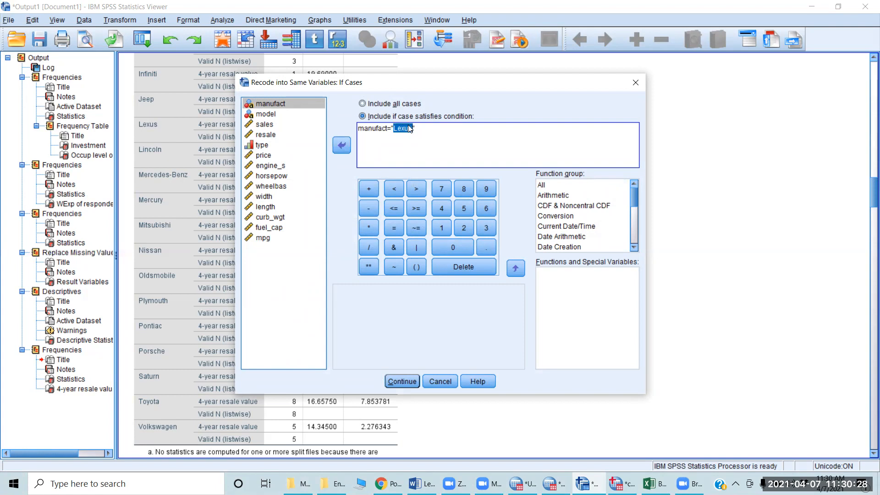
{"action": "key", "text": "ctrl+v"}
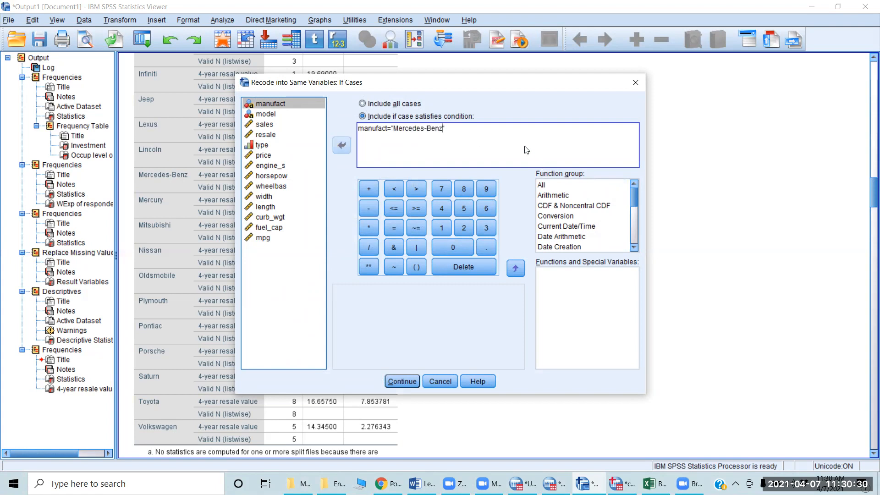
{"action": "left_click", "coordinate": [400, 382]}
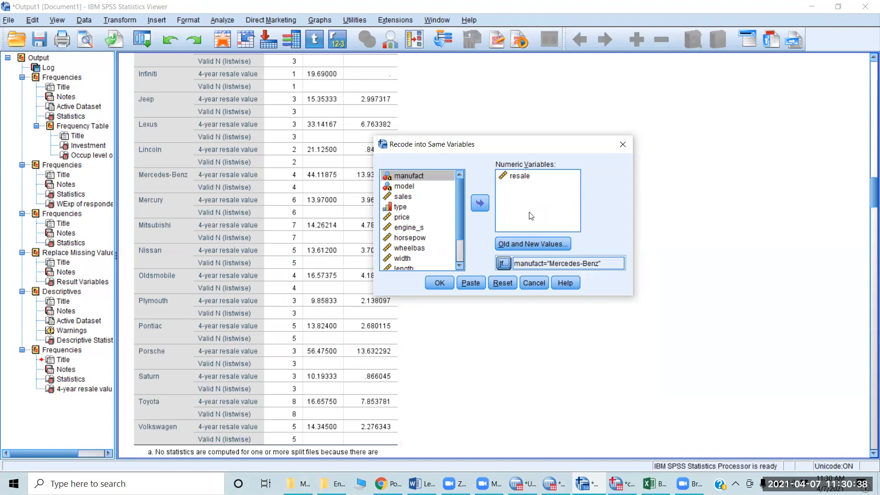
{"action": "left_click", "coordinate": [530, 244]}
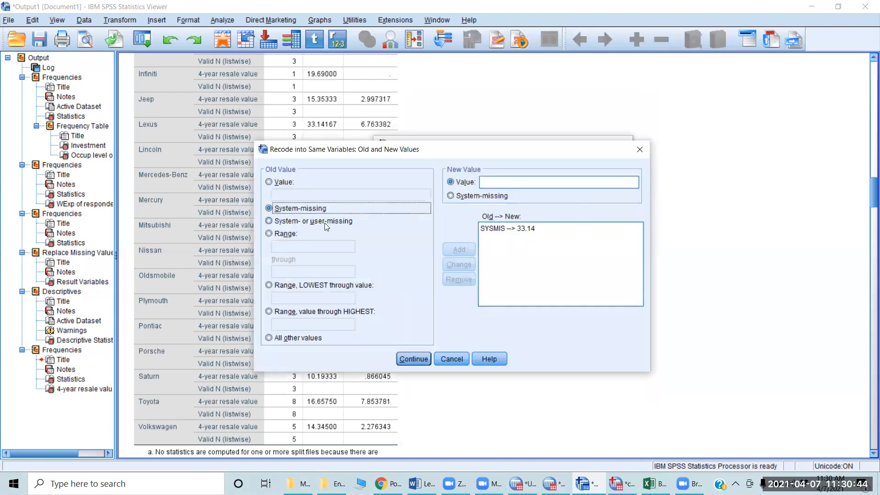
{"action": "left_click", "coordinate": [493, 185]}
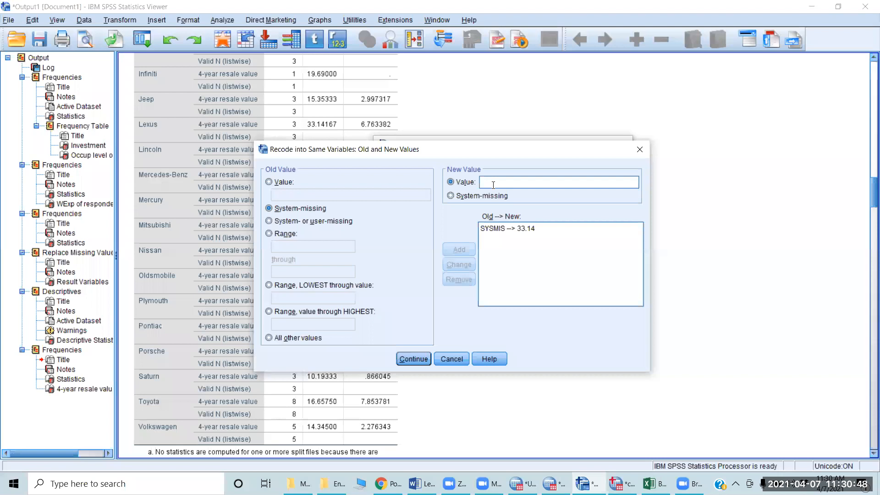
{"action": "type", "text": "44.12"}
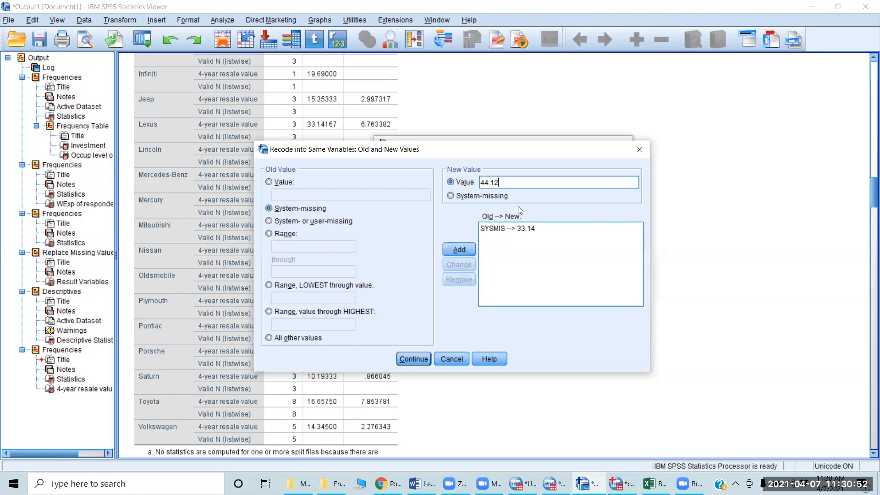
{"action": "key", "text": "BackSpace"}
{"action": "key", "text": "BackSpace"}
{"action": "key", "text": "BackSpace"}
{"action": "key", "text": "BackSpace"}
{"action": "key", "text": "BackSpace"}
- Change the existing system-missing recode rule so that its new value is 44.12
{"action": "left_click", "coordinate": [507, 230]}
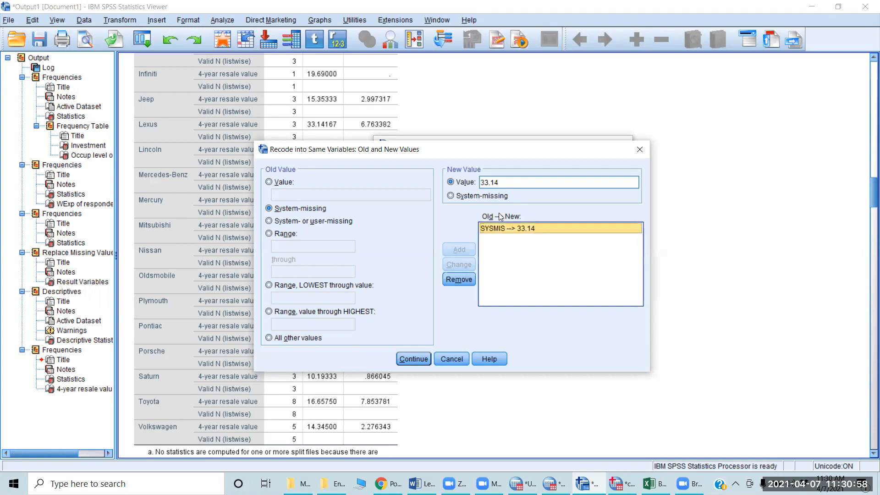
{"action": "double_click", "coordinate": [502, 182]}
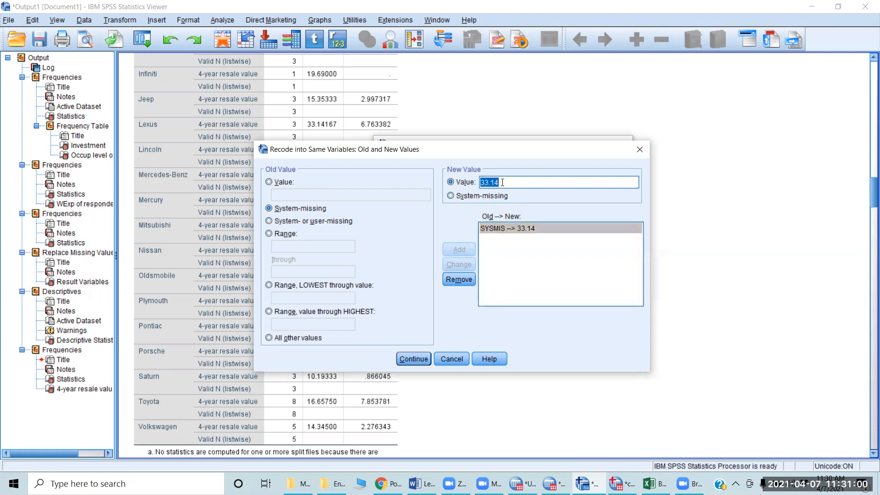
{"action": "type", "text": "44.12"}
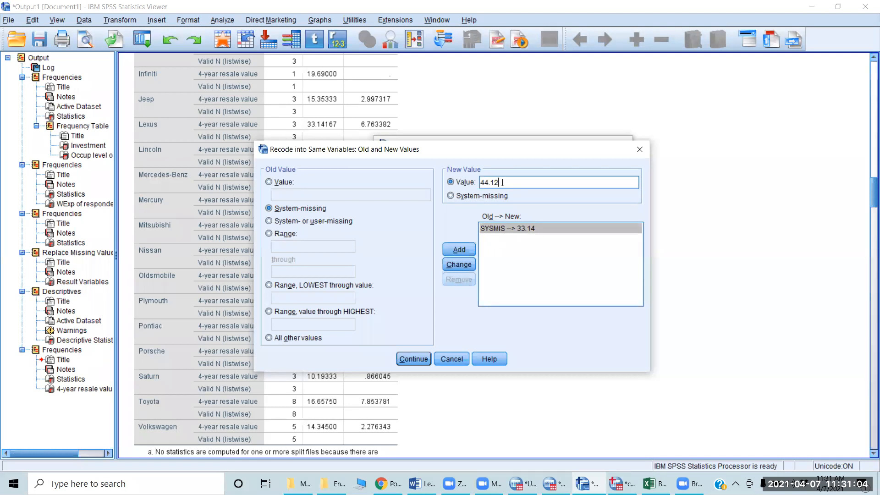
{"action": "left_click", "coordinate": [460, 264]}
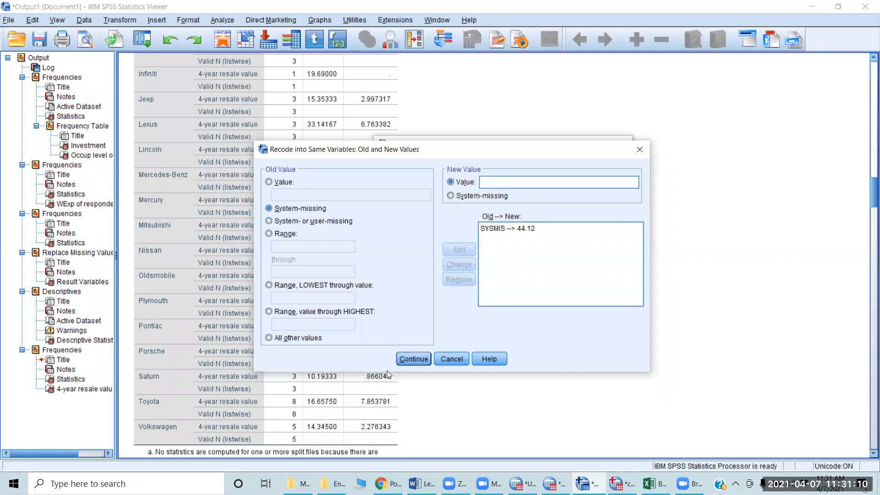
{"action": "left_click", "coordinate": [406, 360]}
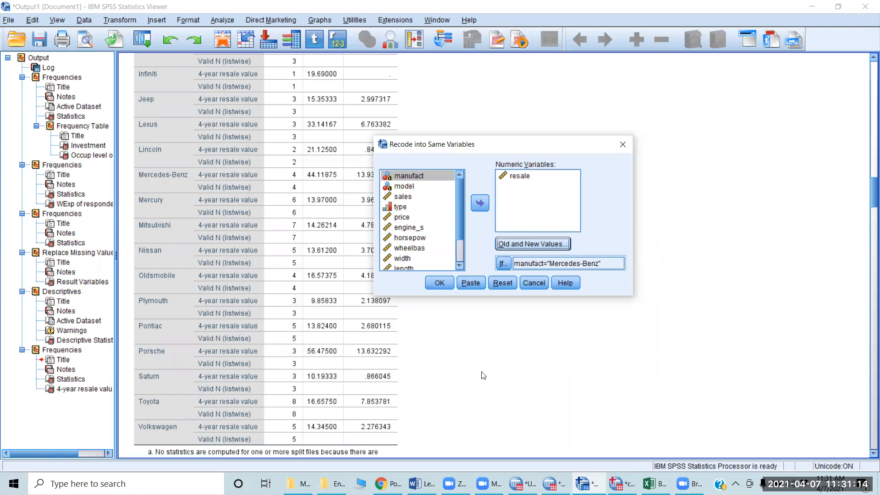
- Switch to the car_sales_unprepared data and examine the Mercedes-Benz resale values, selecting the SLK's resale cell
{"action": "key", "text": "Return"}
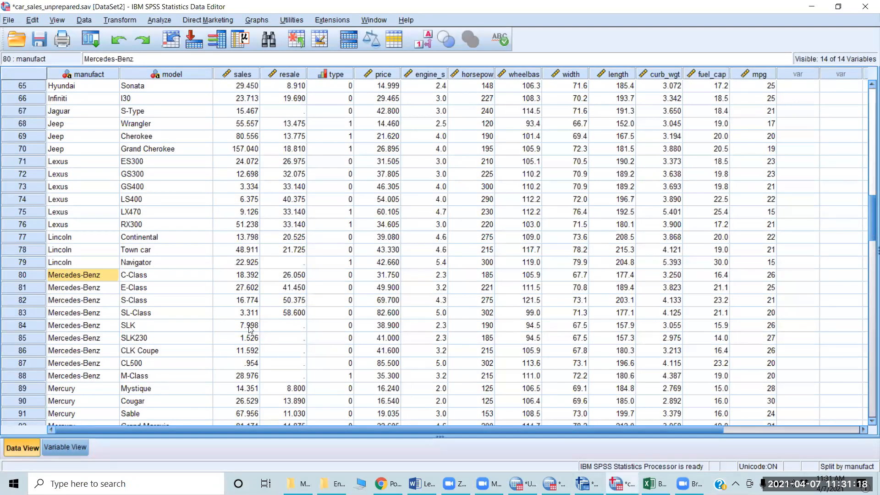
{"action": "left_click", "coordinate": [284, 326]}
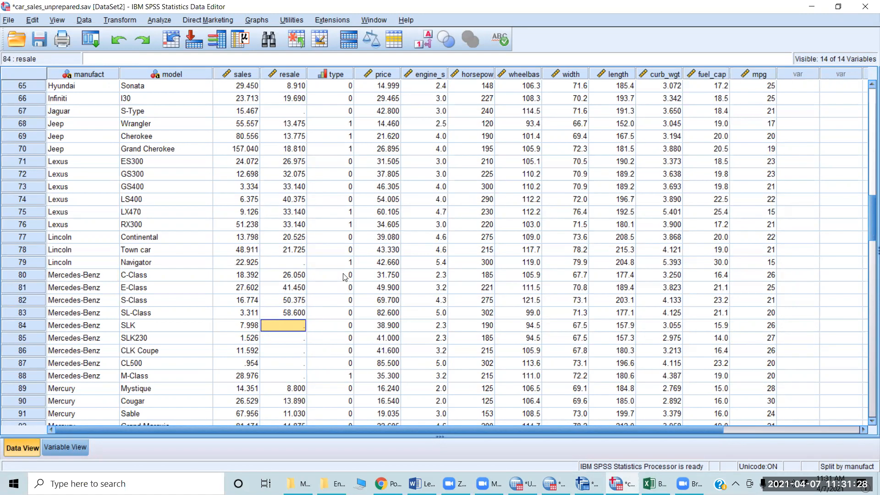
- Run the Mercedes-Benz recode and check the resale values of the Mercedes-Benz cases in the data
{"action": "key", "text": "alt+Tab"}
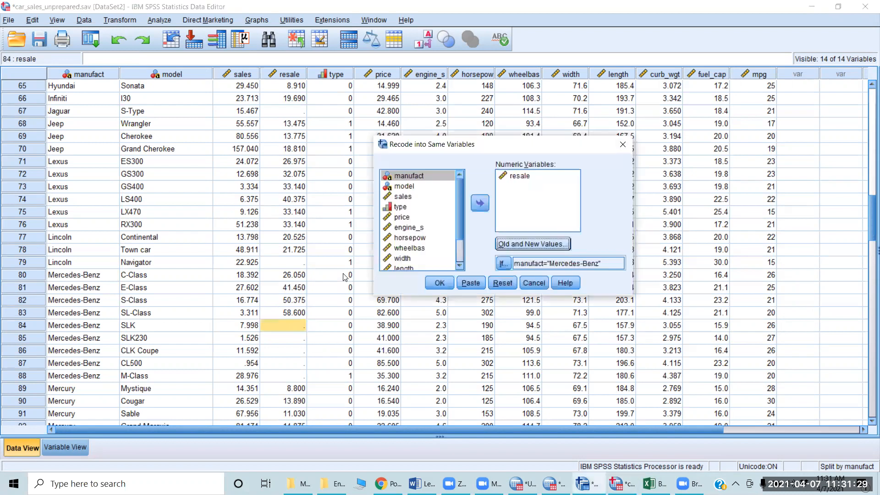
{"action": "left_click", "coordinate": [439, 284]}
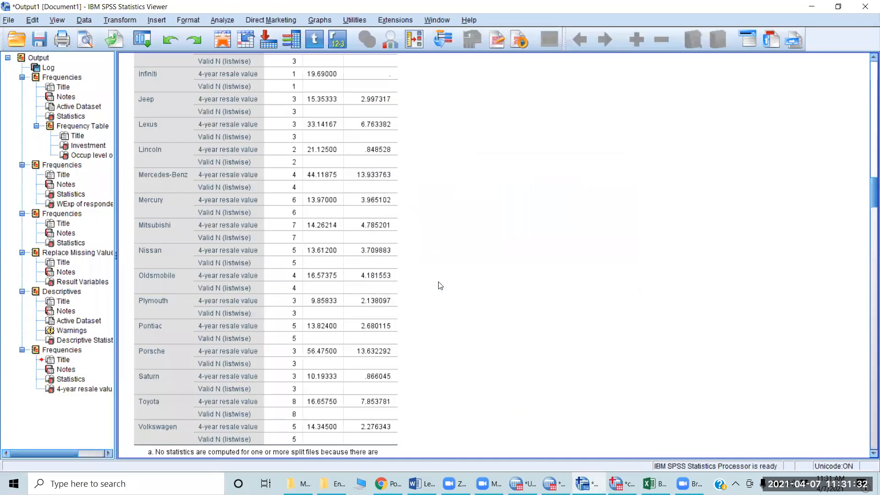
{"action": "key", "text": "alt+Tab"}
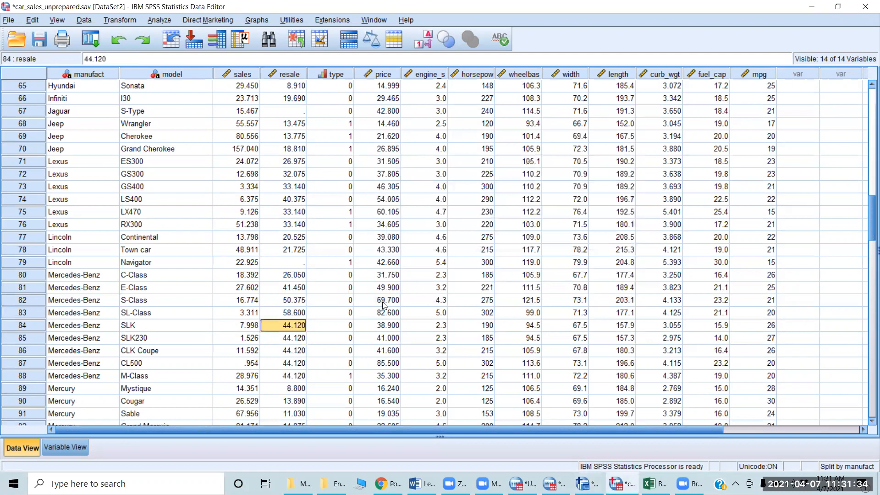